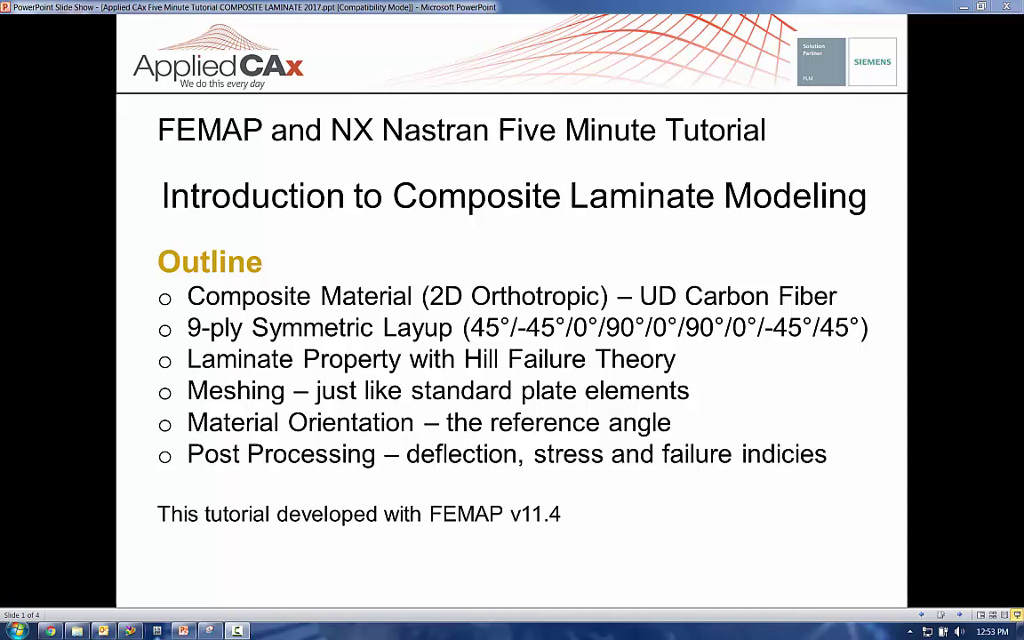
# Step: Switch from the PowerPoint composite tutorial slide show to the Femap bracket model
pyautogui.hotkey('alt', 'Tab')
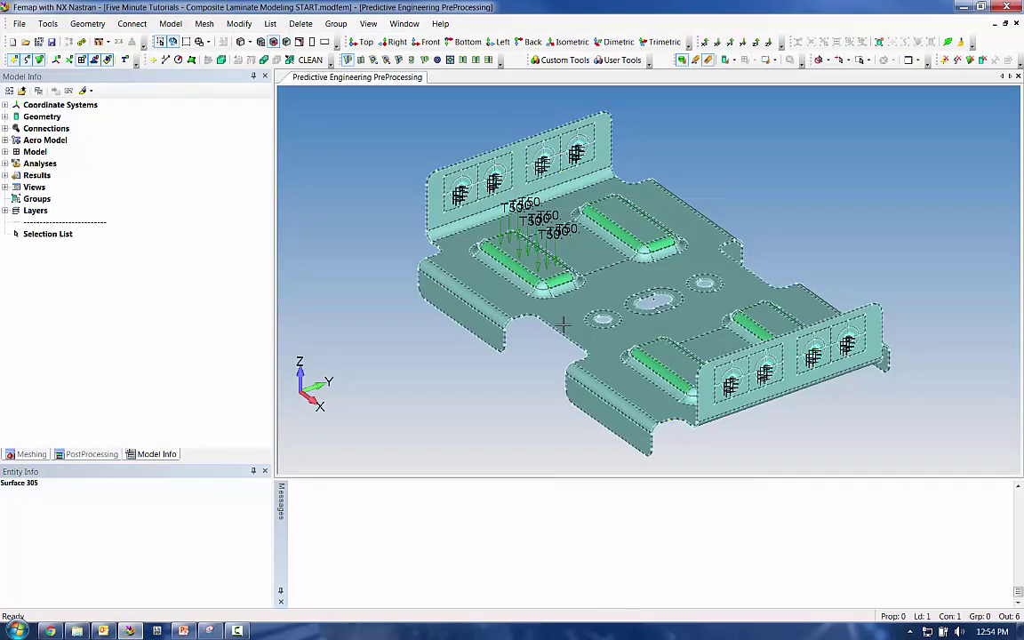
# Step: Expand the Model tree and bring up the options for Materials
pyautogui.click(6, 152)
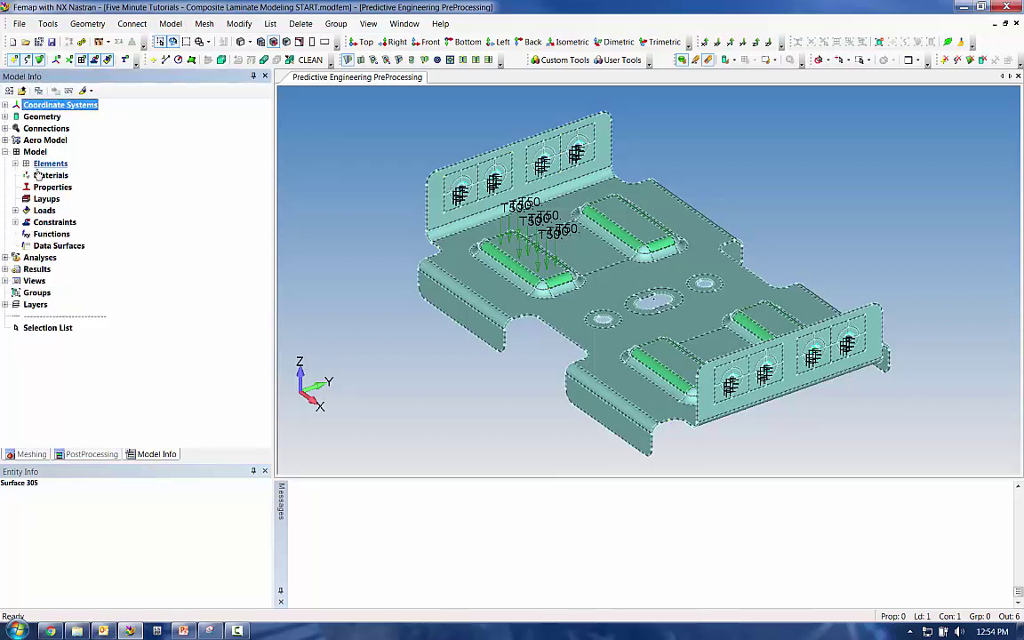
pyautogui.rightClick(40, 175)
# Step: Create a new material and change its type to Orthotropic (2D)
pyautogui.click(70, 183)
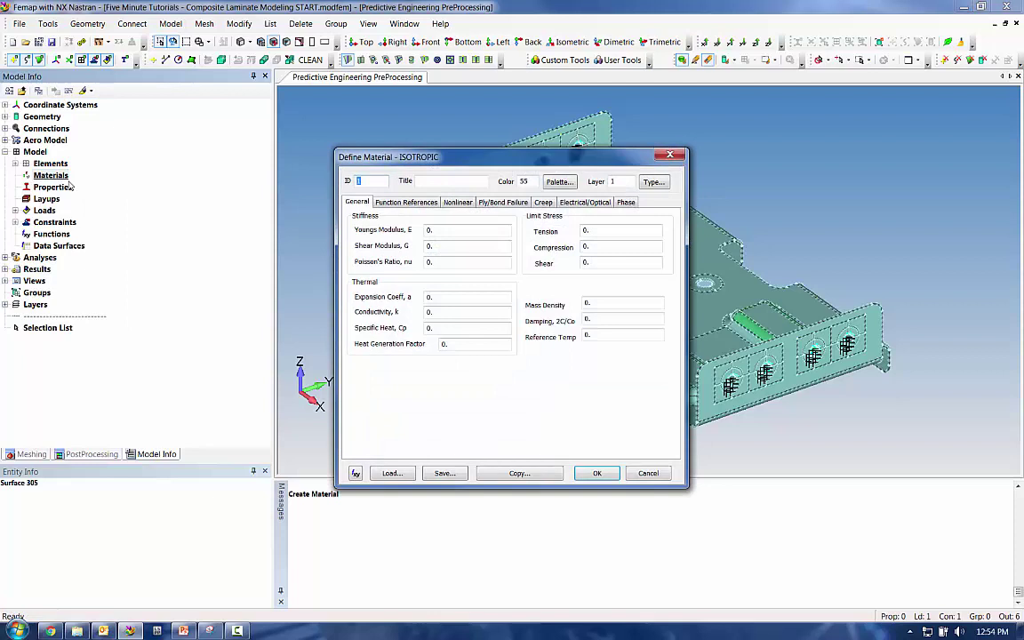
pyautogui.click(653, 182)
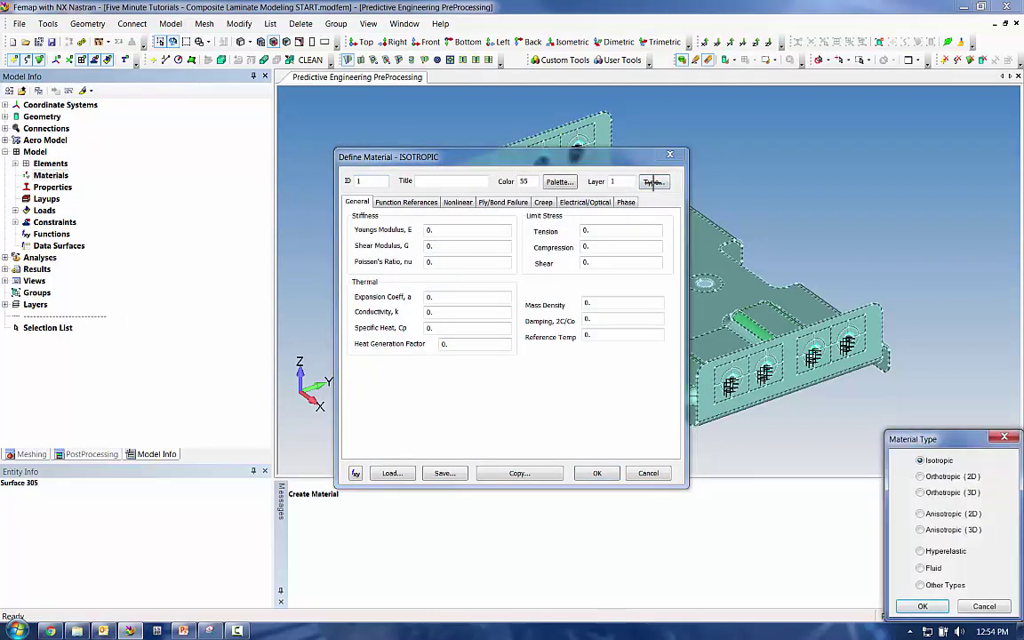
pyautogui.click(942, 476)
pyautogui.click(922, 607)
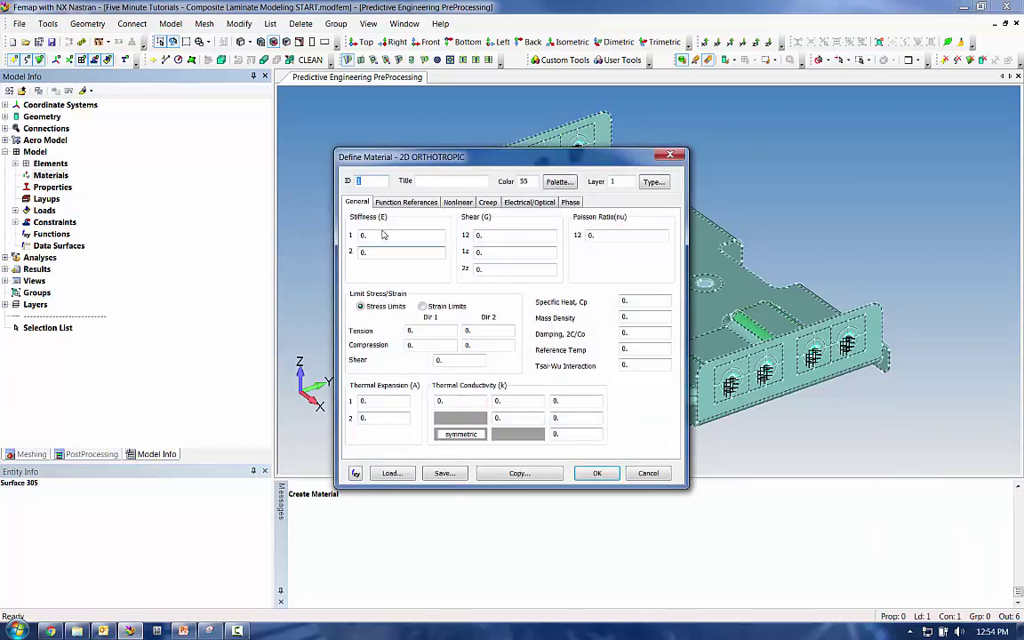
pyautogui.click(428, 180)
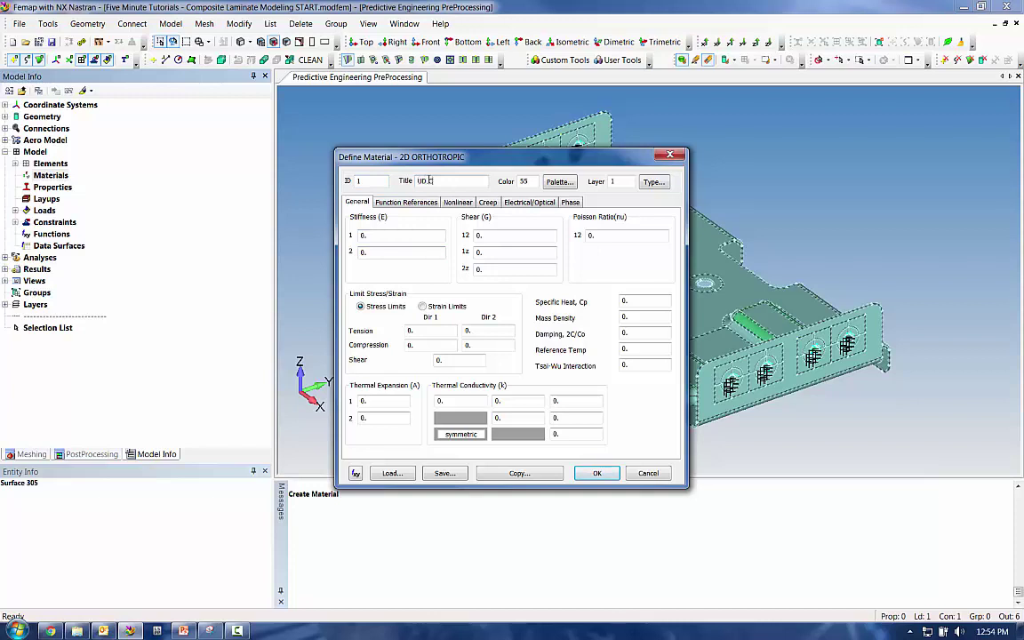
# Step: Title the material 'UD CF Tape' and enter E1 111000 and E2 7400
pyautogui.write('UD CF Tape')
pyautogui.press('Tab')
pyautogui.write('11')
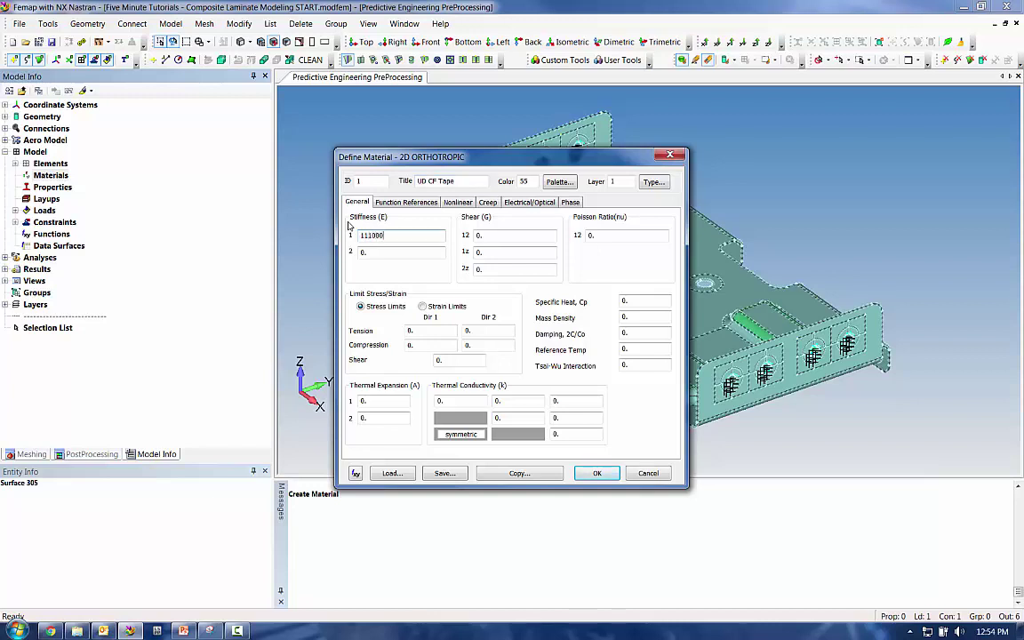
pyautogui.press('Tab')
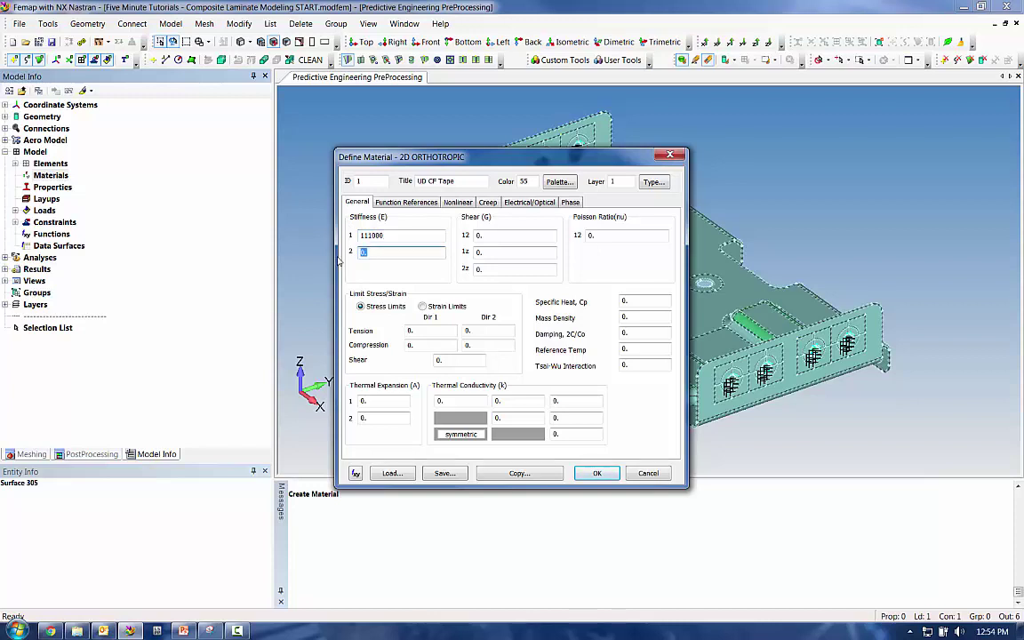
pyautogui.write('7400')
# Step: Set shear moduli G12, G1z and G2z to 3600 and Poisson ratio to 0.25
pyautogui.press('Tab')
pyautogui.write('3')
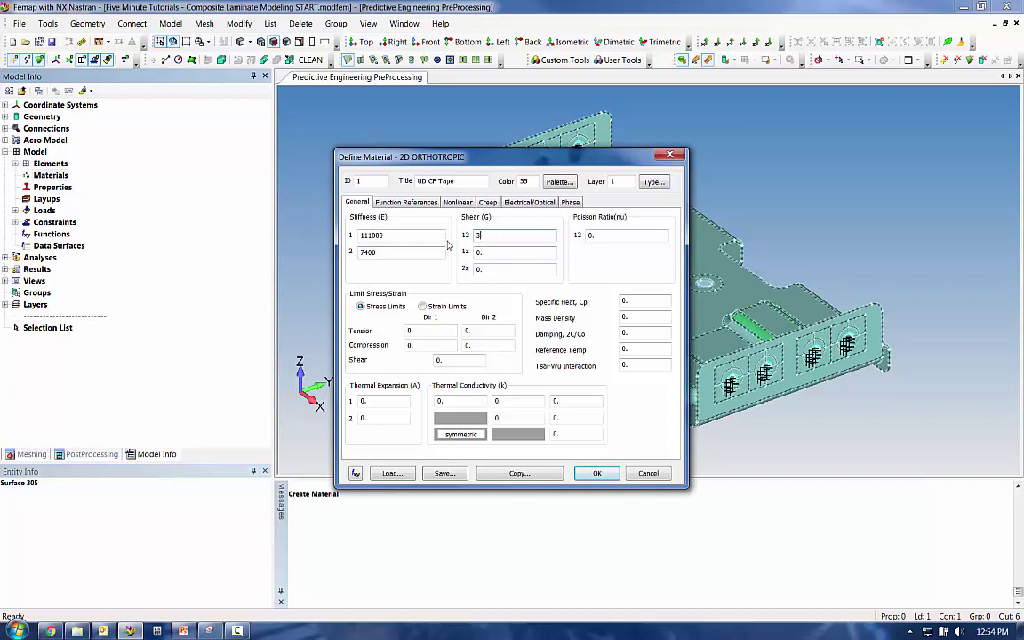
pyautogui.press('Tab')
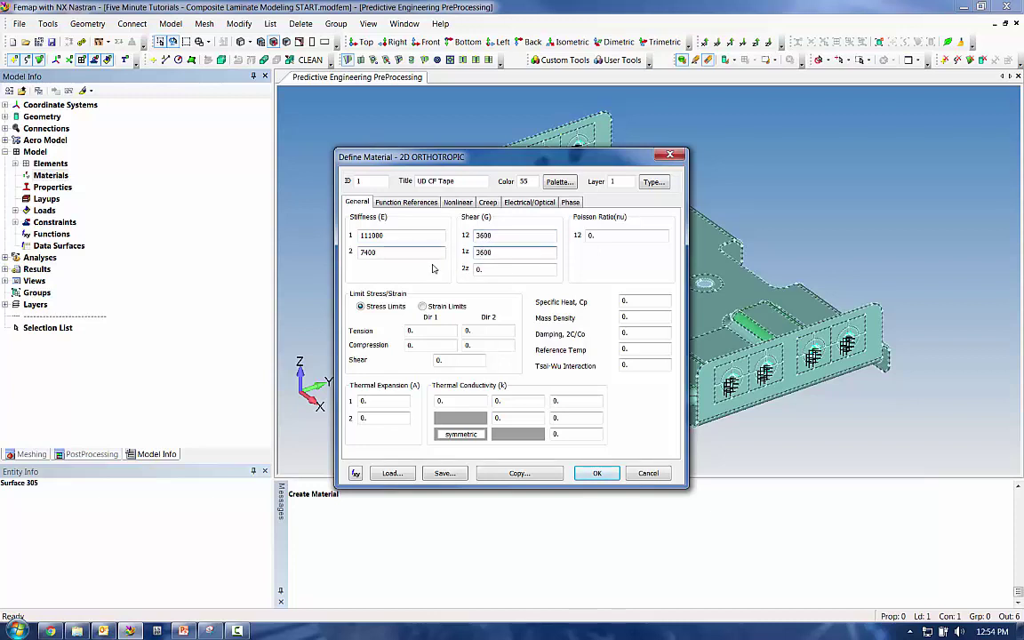
pyautogui.press('Tab')
pyautogui.write('3600')
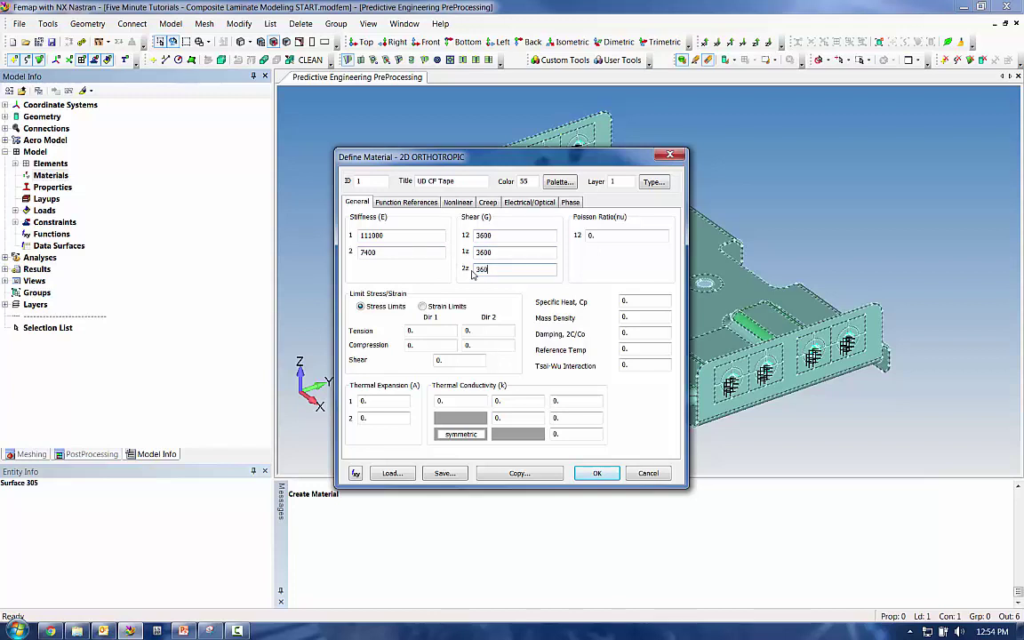
pyautogui.click(611, 235)
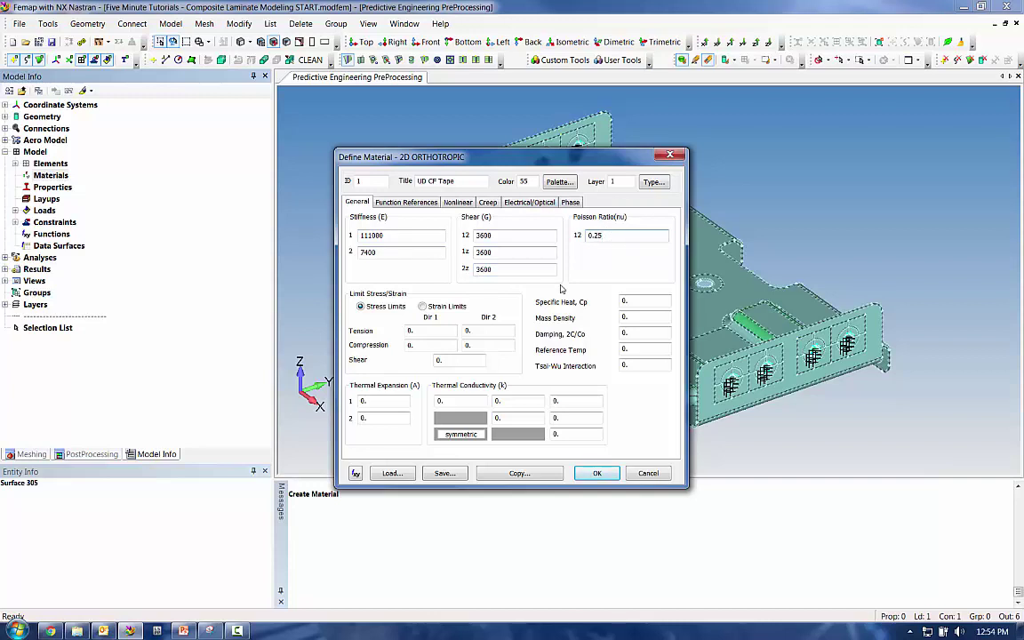
pyautogui.hotkey('shift', 'Tab')
pyautogui.hotkey('shift', 'Tab')
pyautogui.hotkey('shift', 'Tab')
pyautogui.hotkey('shift', 'Tab')
# Step: Enter stress limits: tension 1600/25, compression 800/130, shear 56
pyautogui.press('Tab')
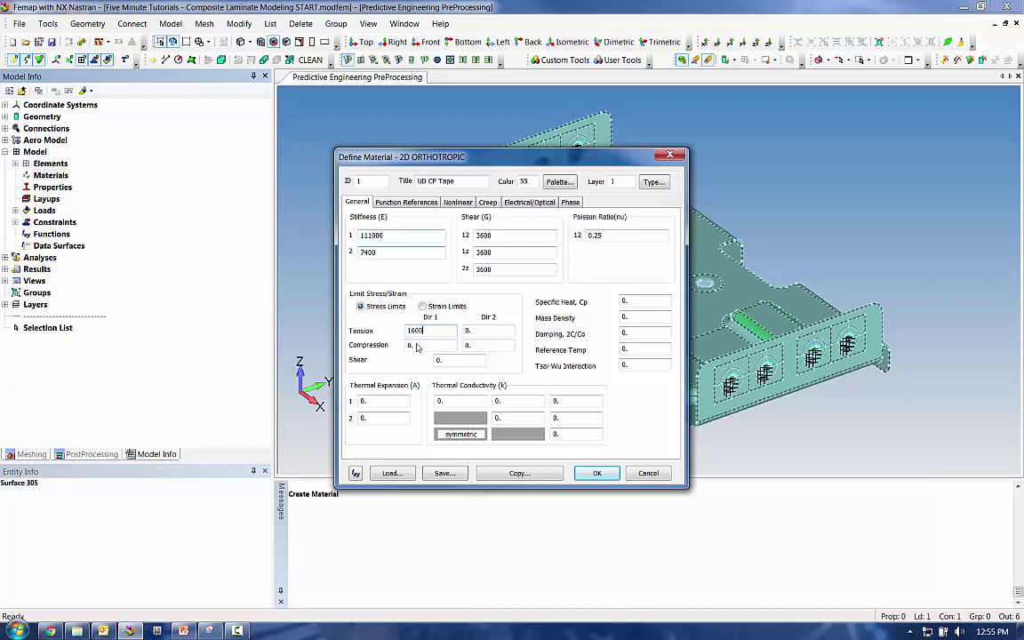
pyautogui.press('Tab')
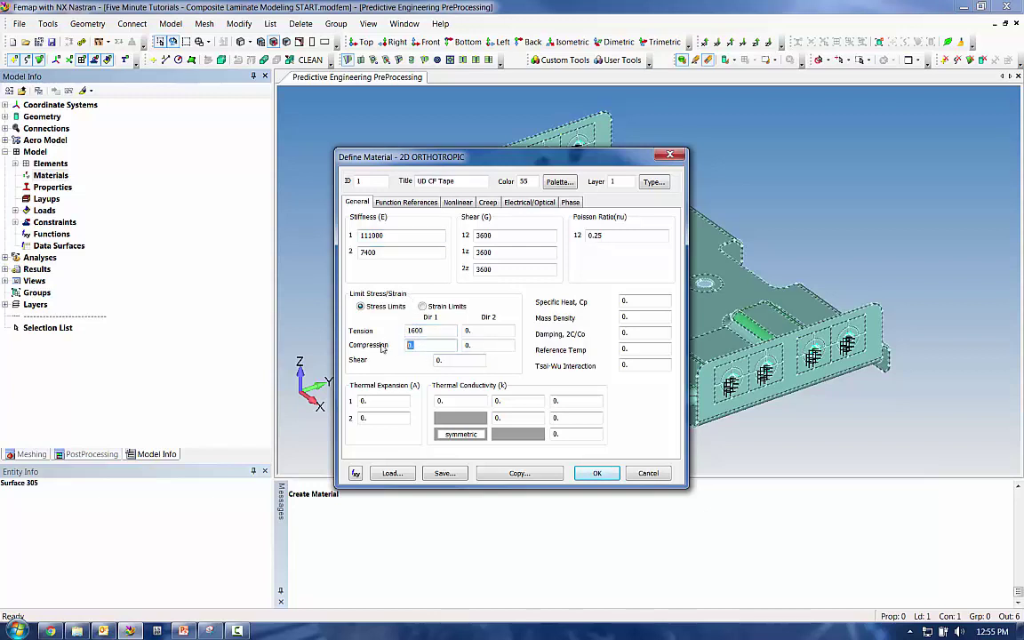
pyautogui.write('800')
pyautogui.doubleClick(464, 330)
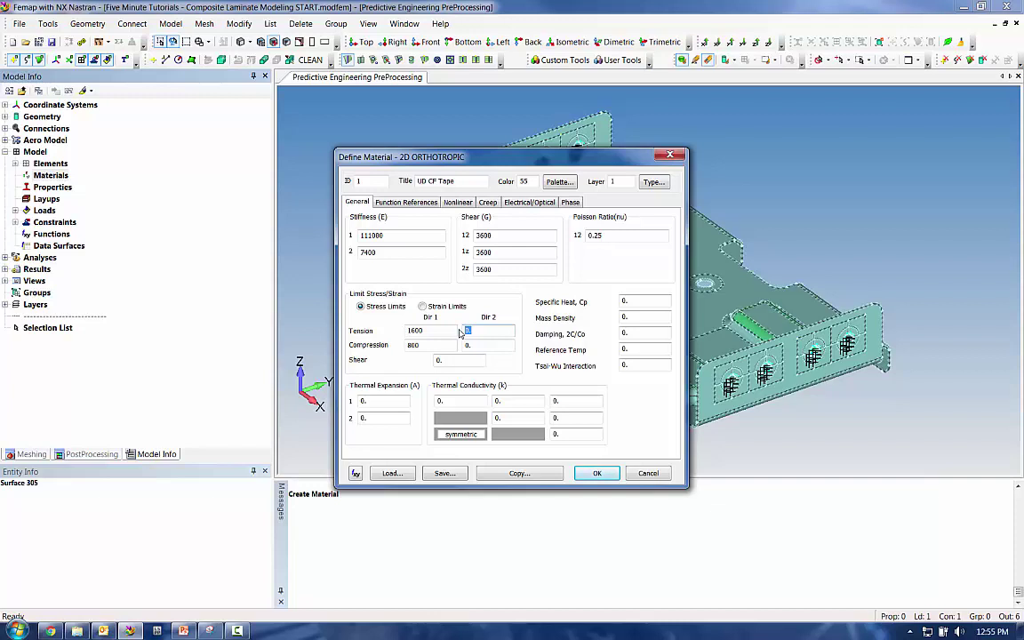
pyautogui.write('25')
pyautogui.doubleClick(466, 346)
pyautogui.press('Tab')
pyautogui.write('56')
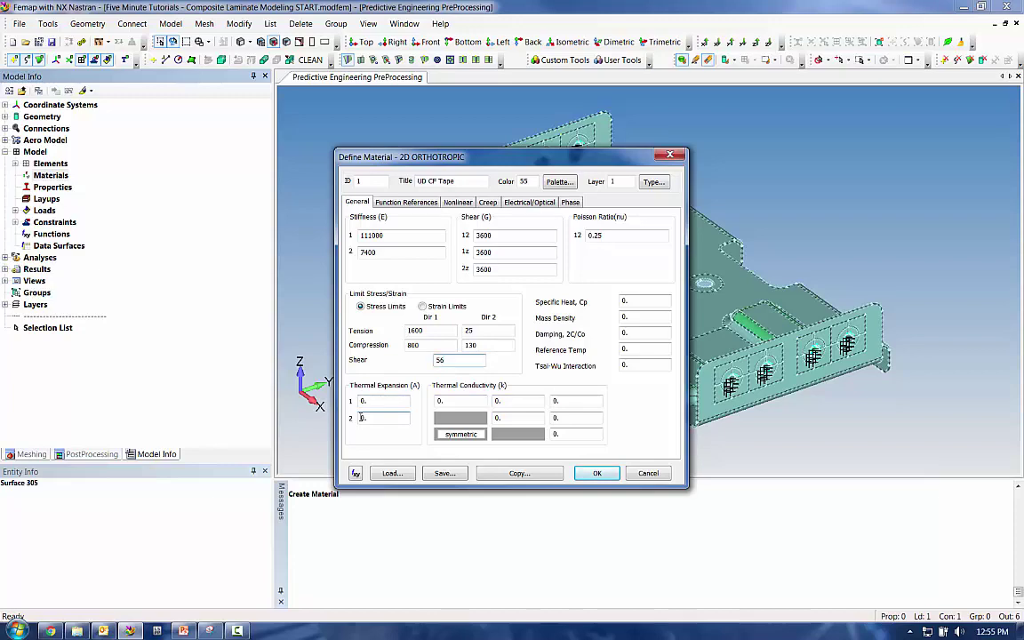
# Step: Create the UD CF Tape material and bring up the options for Layups
pyautogui.click(597, 473)
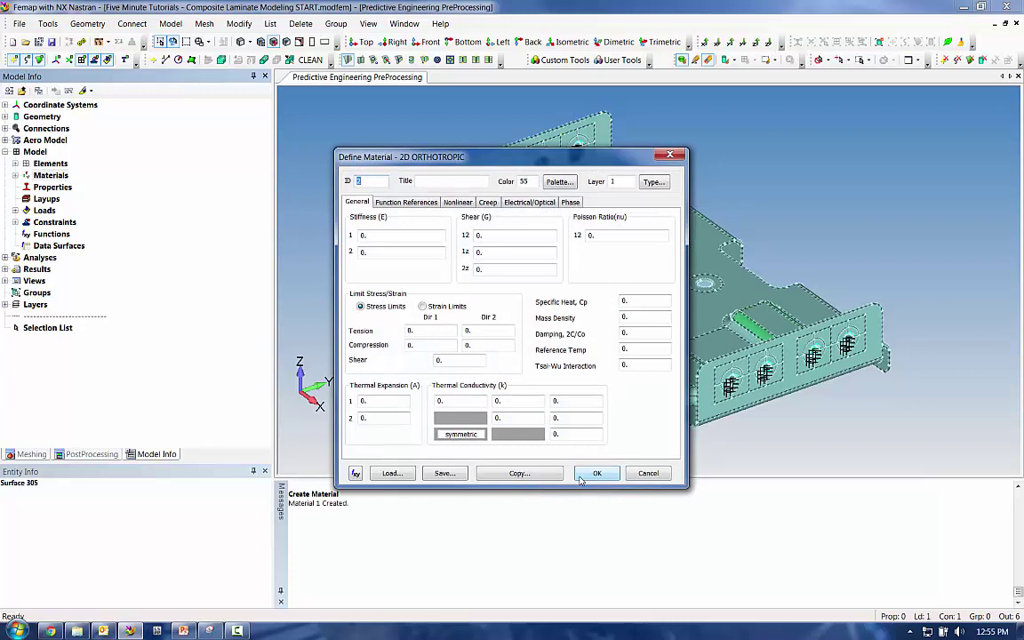
pyautogui.click(647, 472)
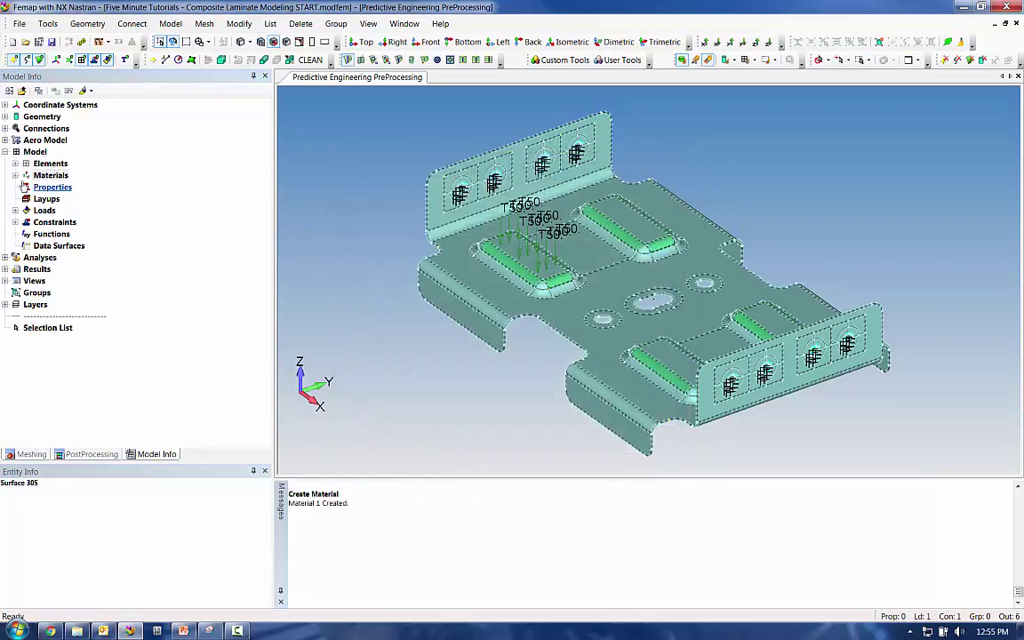
pyautogui.click(15, 175)
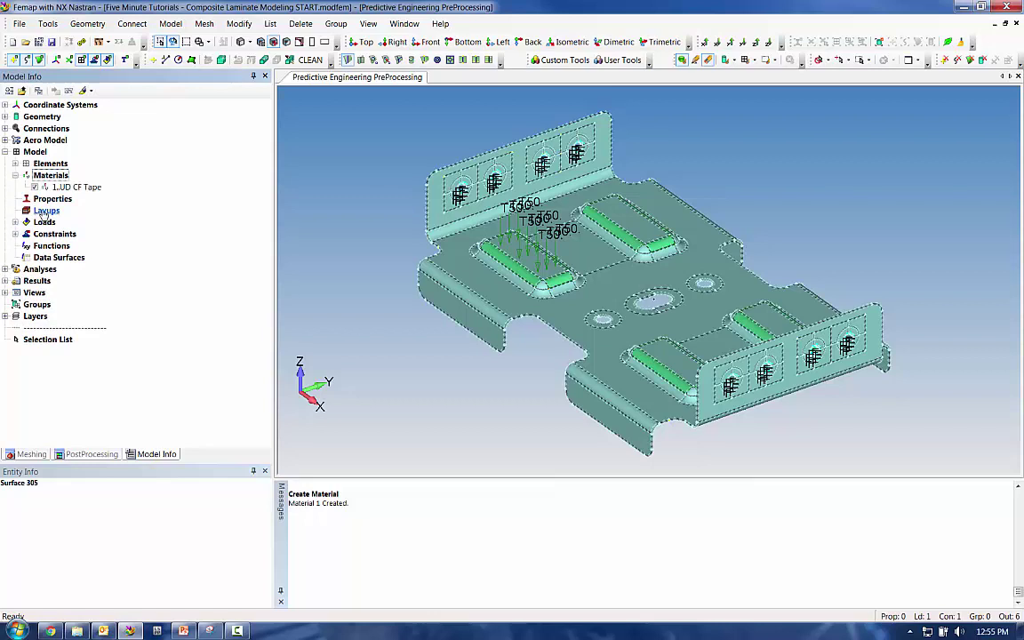
pyautogui.rightClick(40, 211)
# Step: Start a new layup and add a 0.1-thick UD CF Tape ply at 45°
pyautogui.click(93, 217)
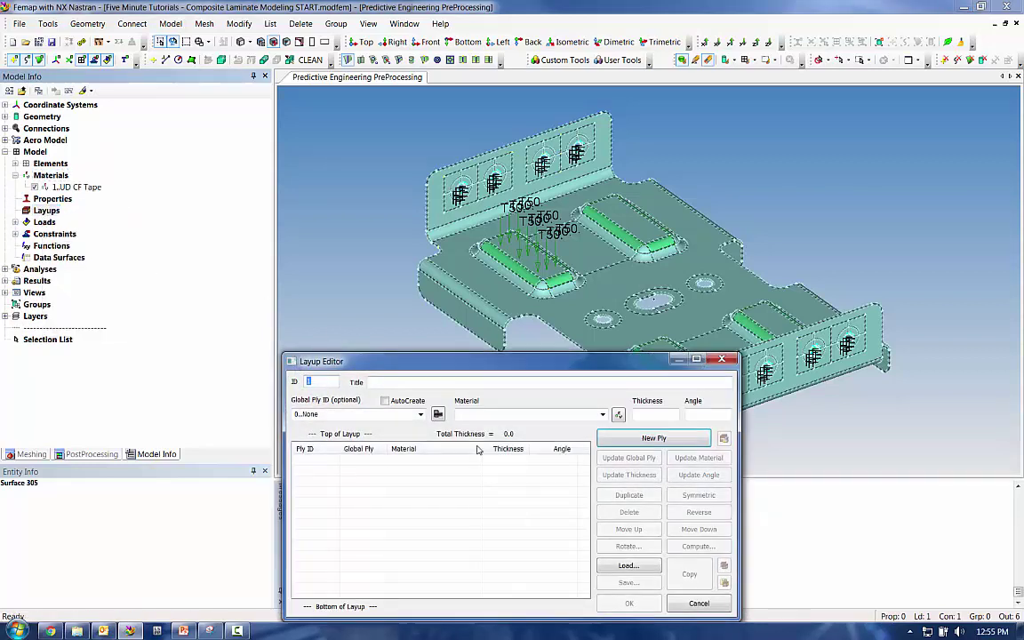
pyautogui.moveTo(537, 360); pyautogui.dragTo(528, 211)
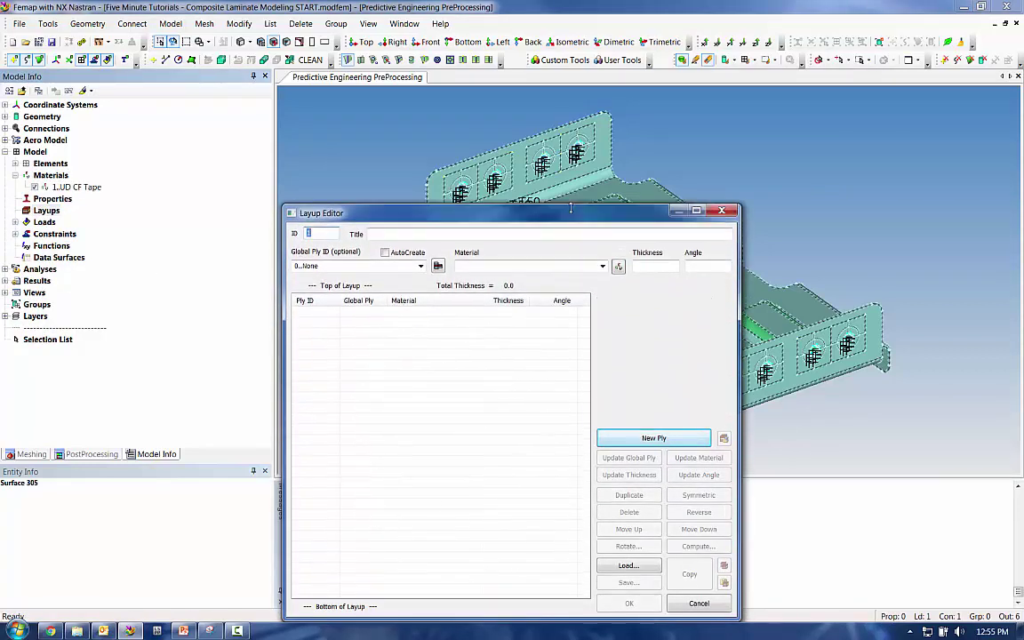
pyautogui.click(527, 266)
pyautogui.click(530, 283)
pyautogui.click(638, 266)
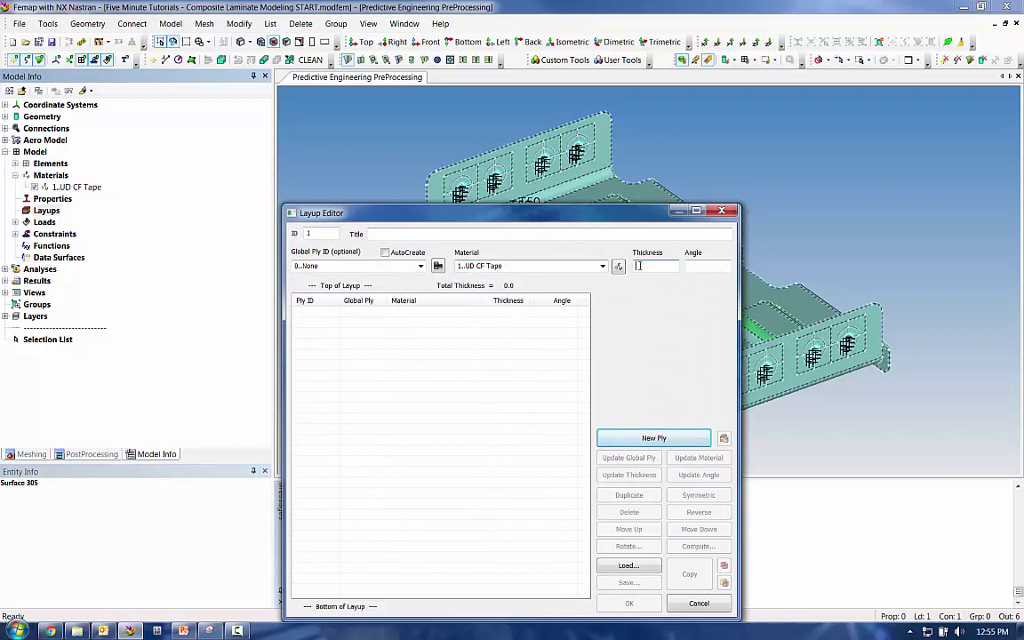
pyautogui.write('.1')
pyautogui.click(700, 264)
pyautogui.write('45')
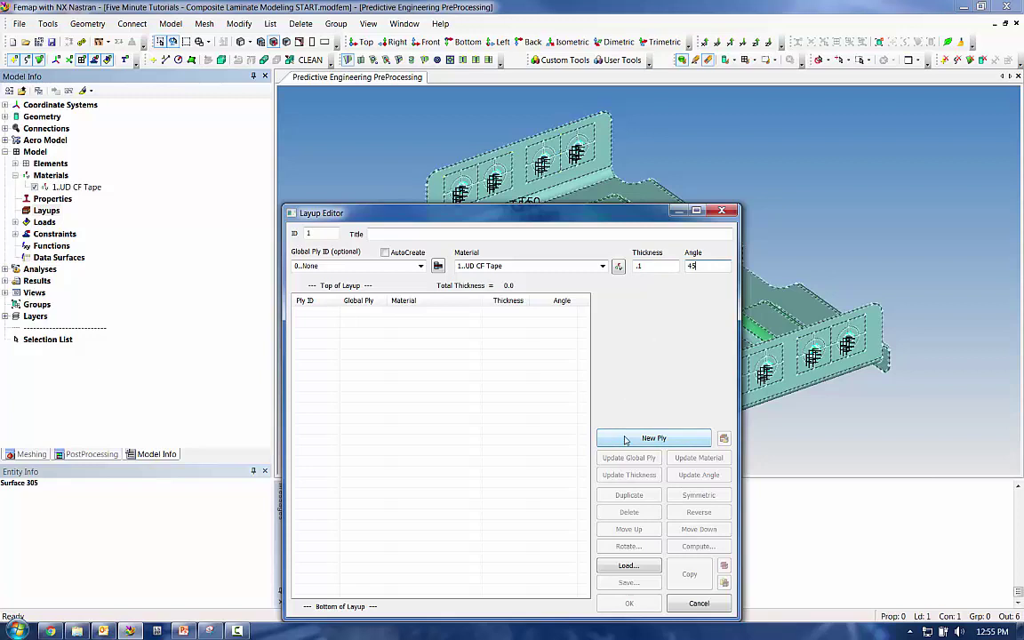
pyautogui.click(626, 439)
# Step: Add further 0.1 plies at -45°, 90°, 0° and 90°
pyautogui.write('-45')
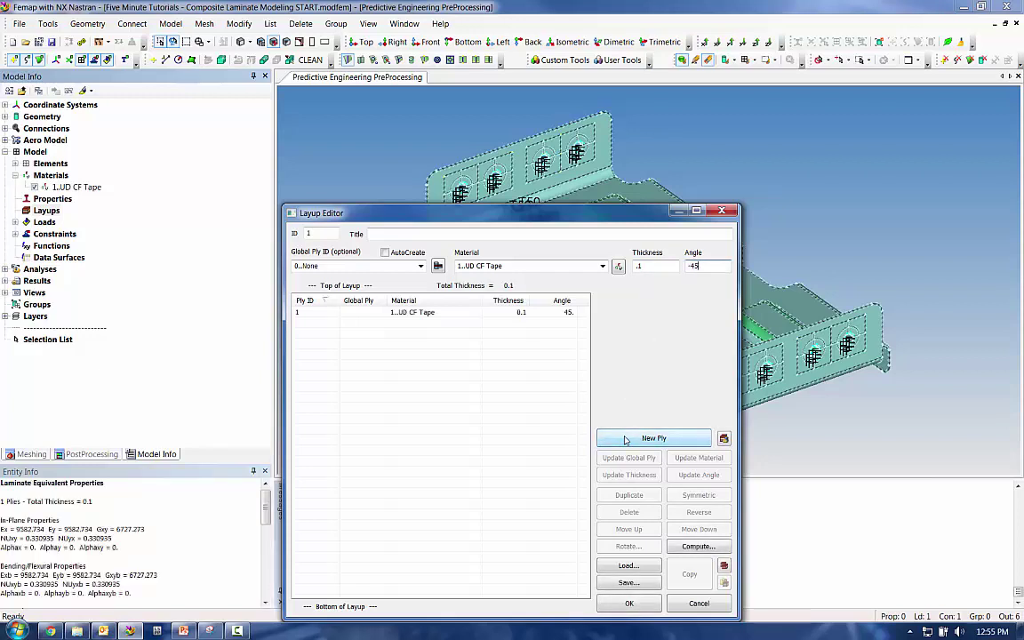
pyautogui.click(626, 439)
pyautogui.write('90')
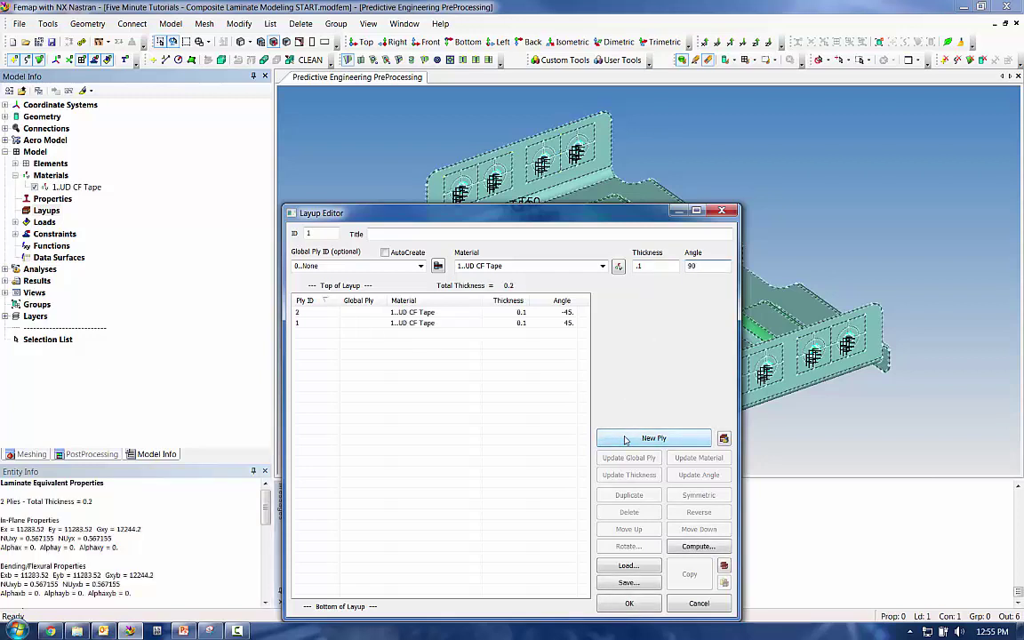
pyautogui.click(626, 439)
pyautogui.write('0')
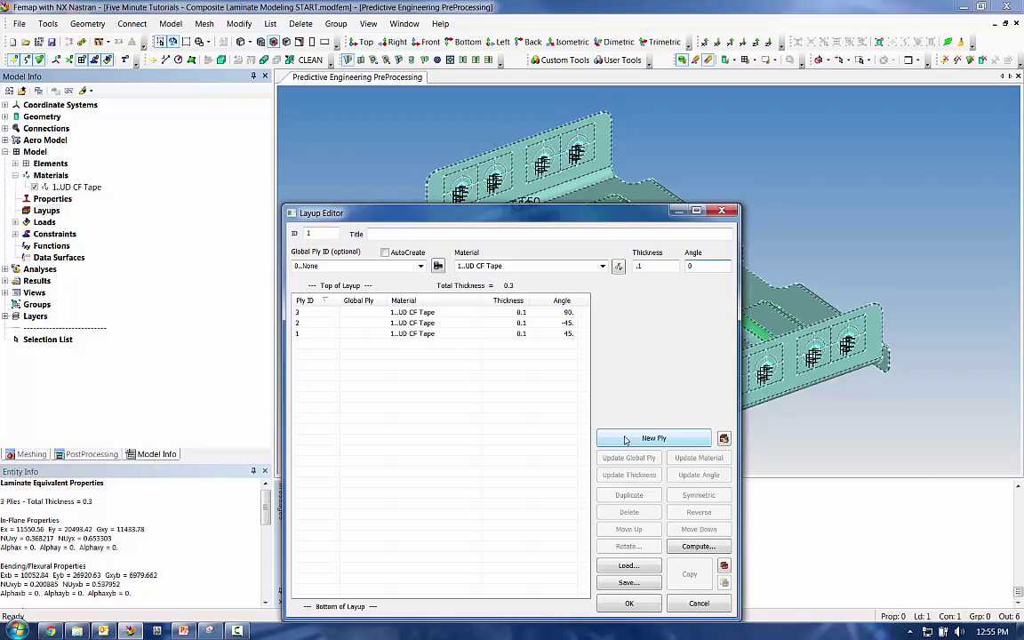
pyautogui.click(625, 438)
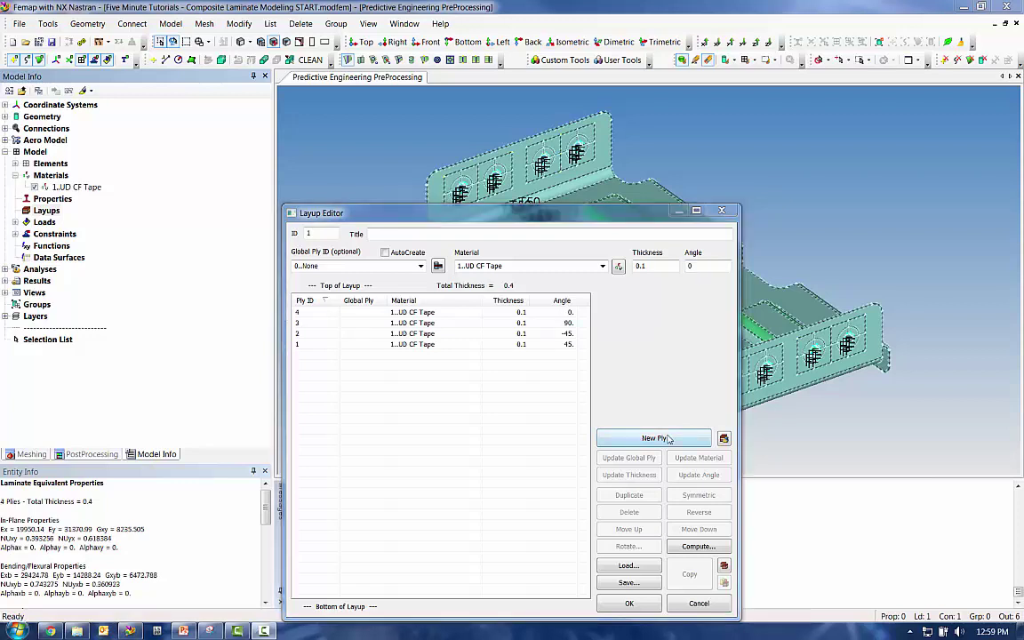
pyautogui.click(531, 256)
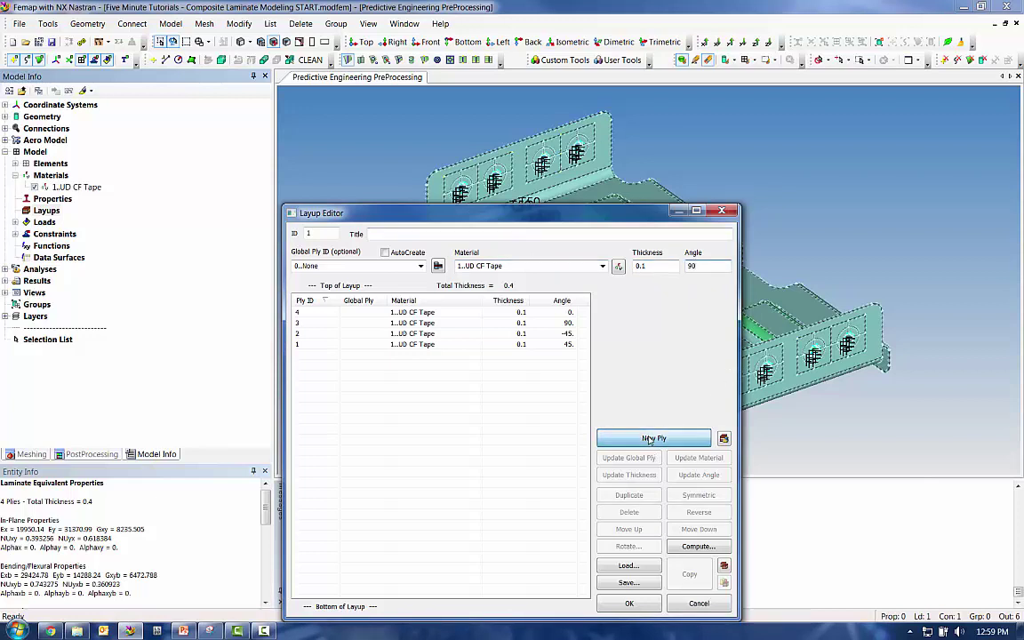
pyautogui.press('Return')
pyautogui.click(566, 322)
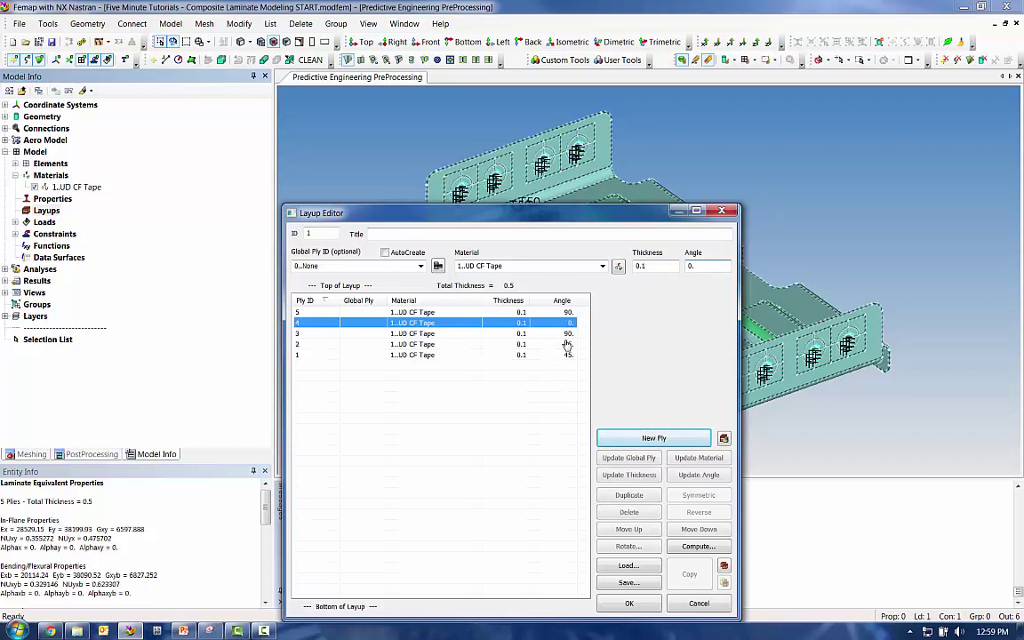
# Step: Mirror plies 4–1 into a symmetric nine-ply, 0.9-thick layup and preview the stack
pyautogui.keyDown('shift'); pyautogui.click(565, 355); pyautogui.keyUp('shift')
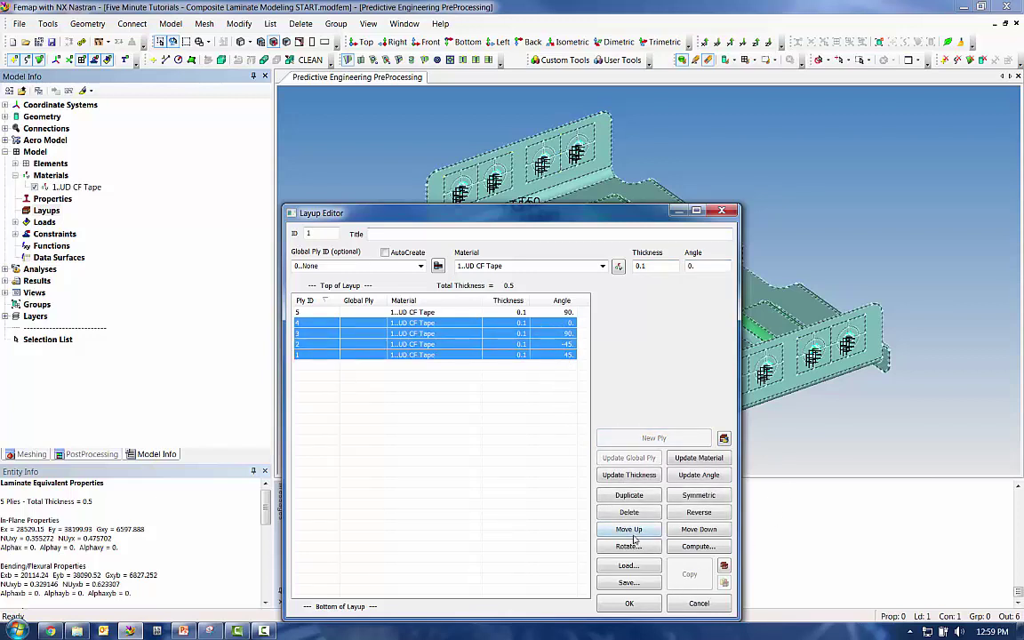
pyautogui.click(687, 501)
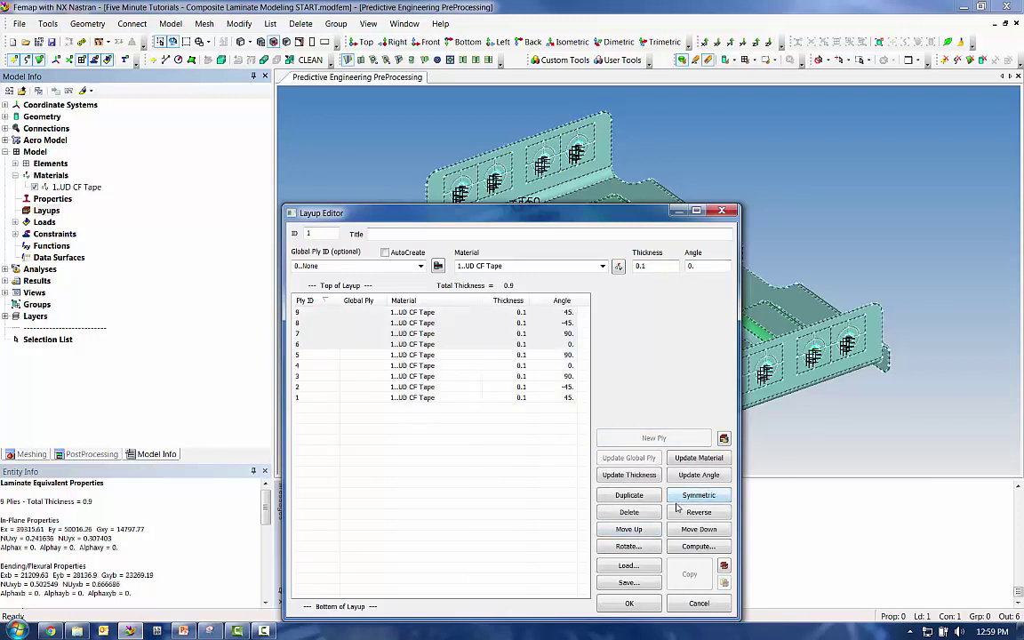
pyautogui.click(723, 438)
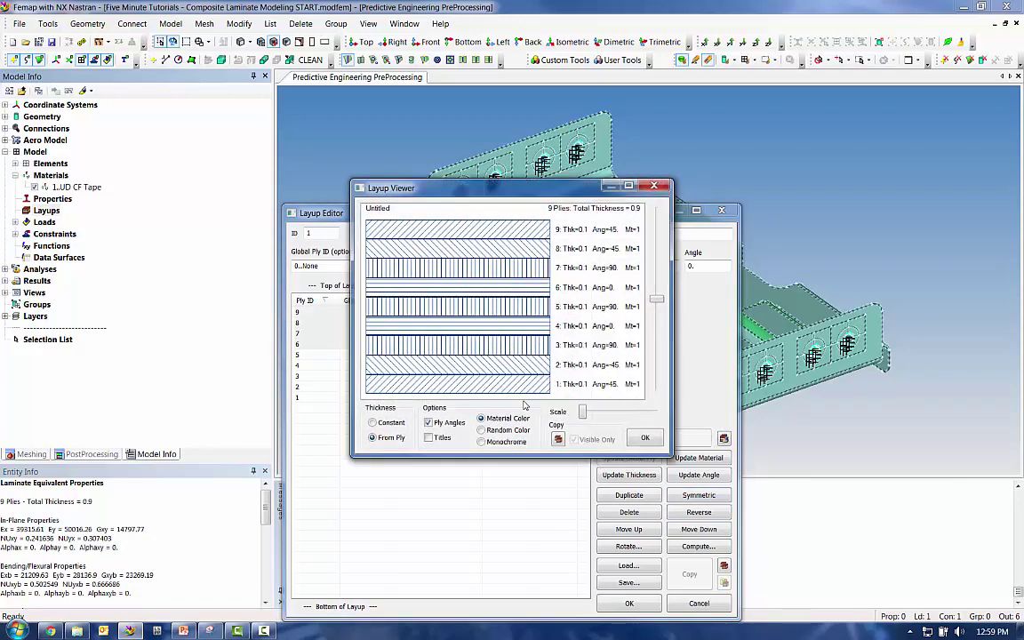
pyautogui.press('Escape')
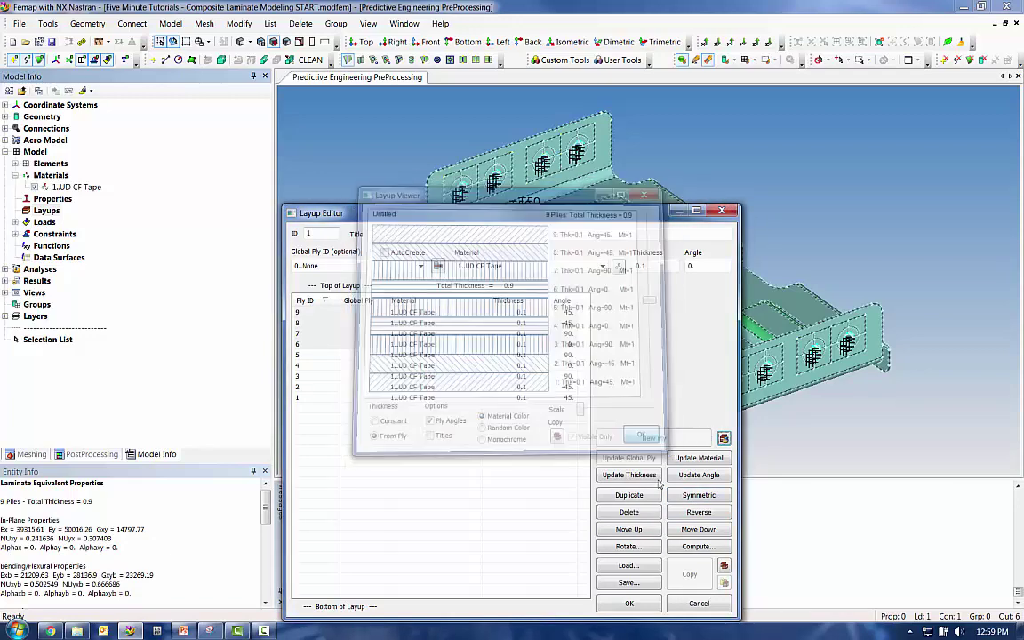
# Step: Save the layup as Layup 1 and start defining a new property
pyautogui.click(637, 602)
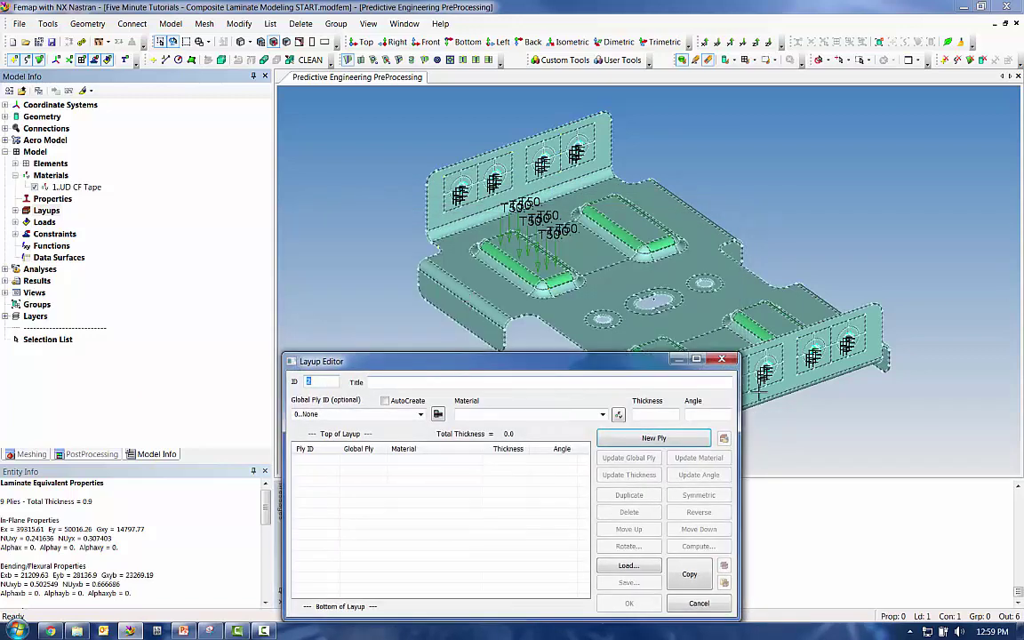
pyautogui.press('Escape')
pyautogui.click(15, 210)
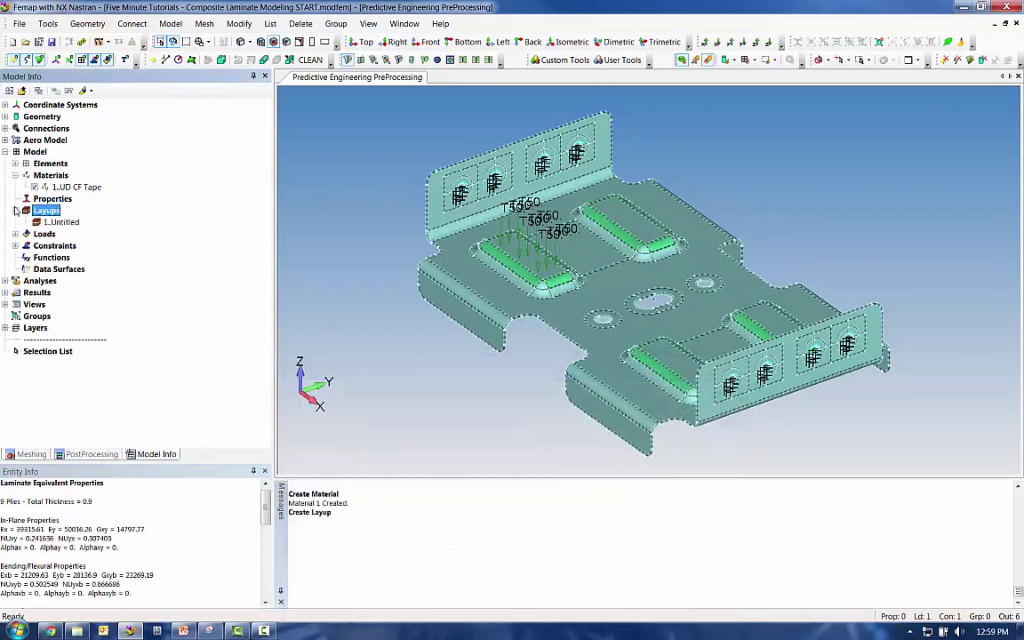
pyautogui.rightClick(49, 199)
pyautogui.click(66, 206)
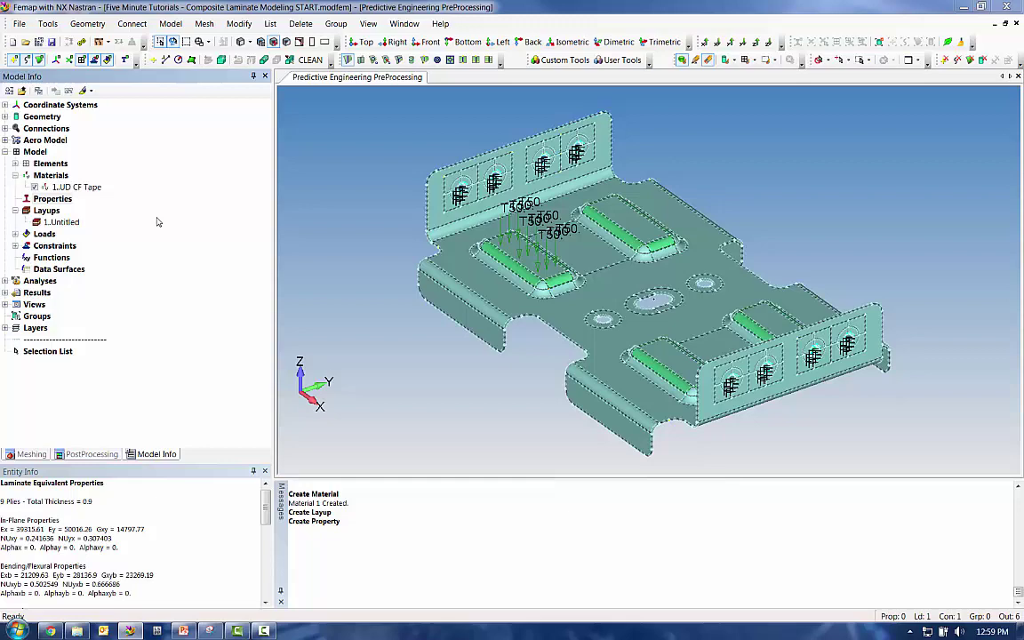
# Step: Create Property 1 as a laminate plate on Layup 1 with bond shear allowable 56 and Hill failure theory
pyautogui.click(618, 238)
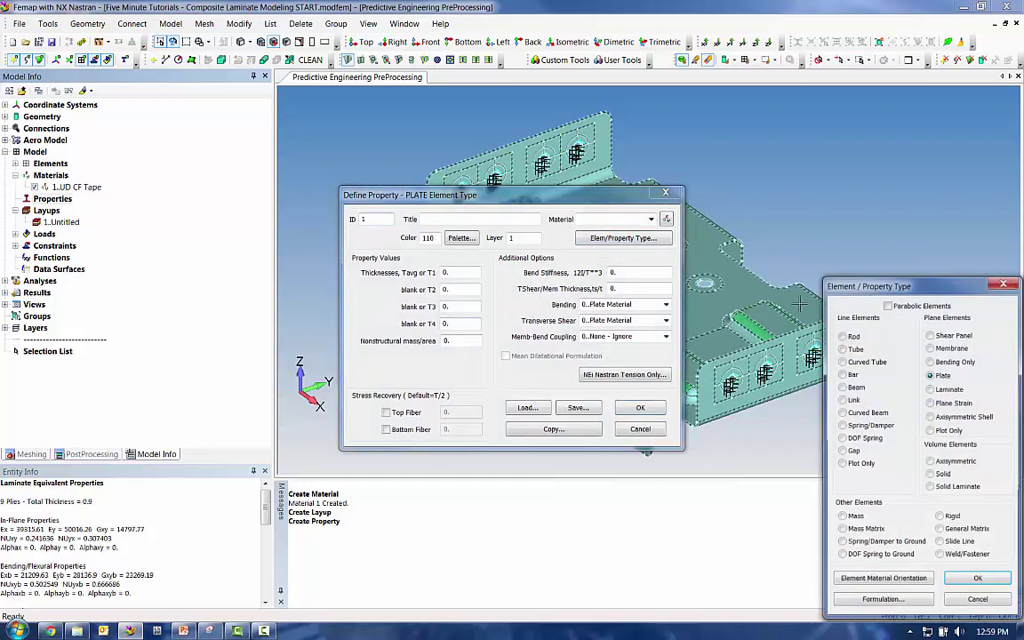
pyautogui.click(931, 388)
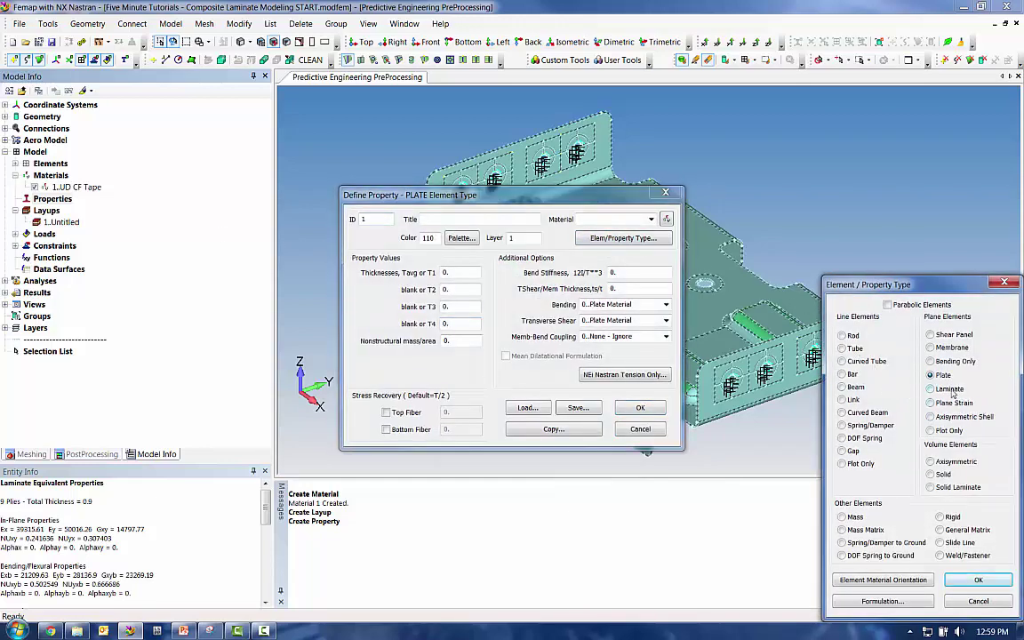
pyautogui.press('Return')
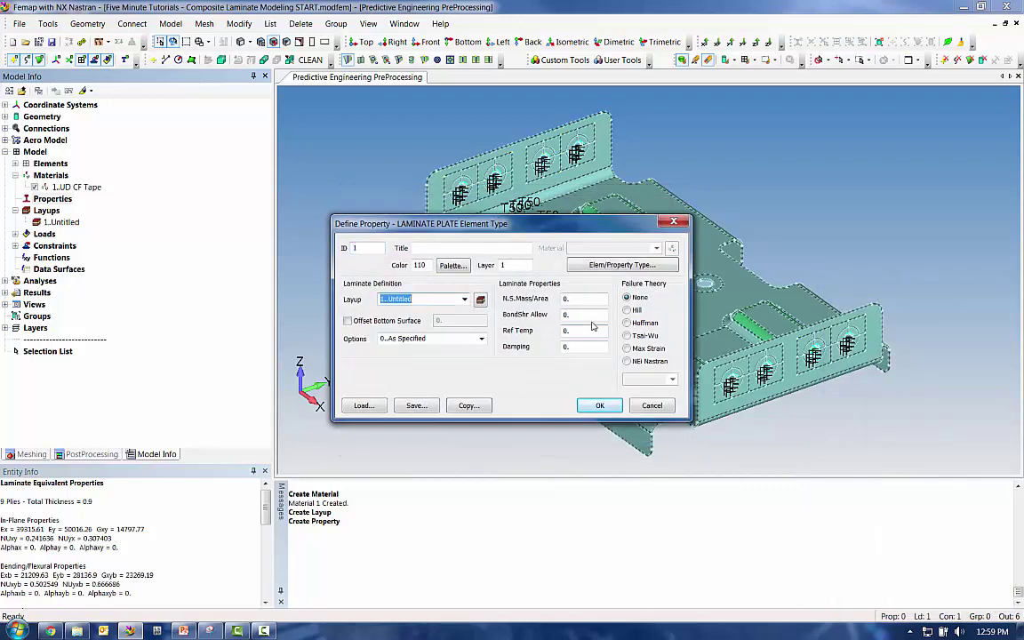
pyautogui.press('Tab')
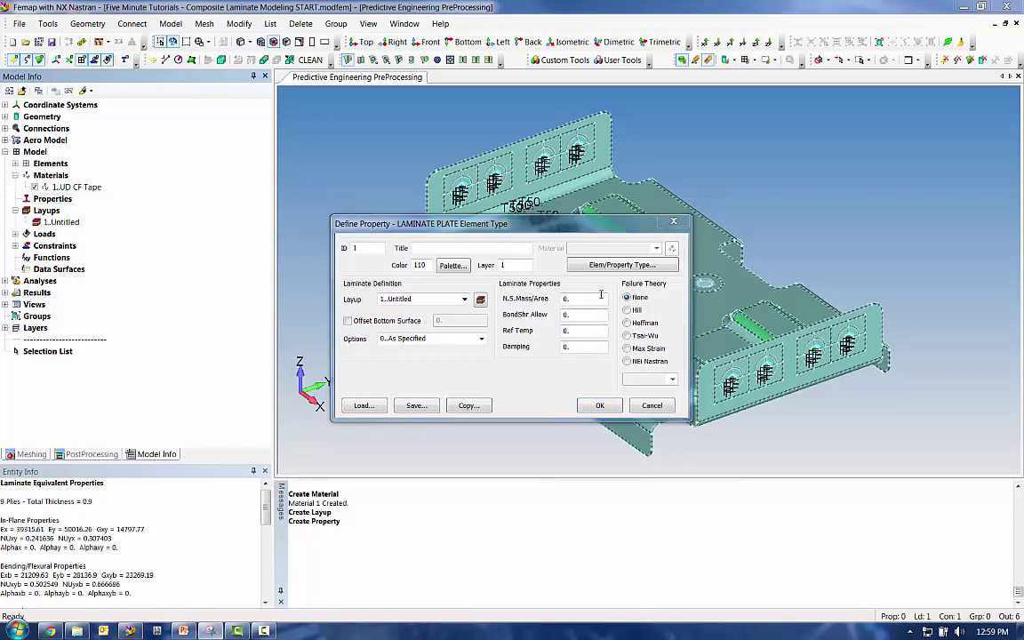
pyautogui.click(575, 313)
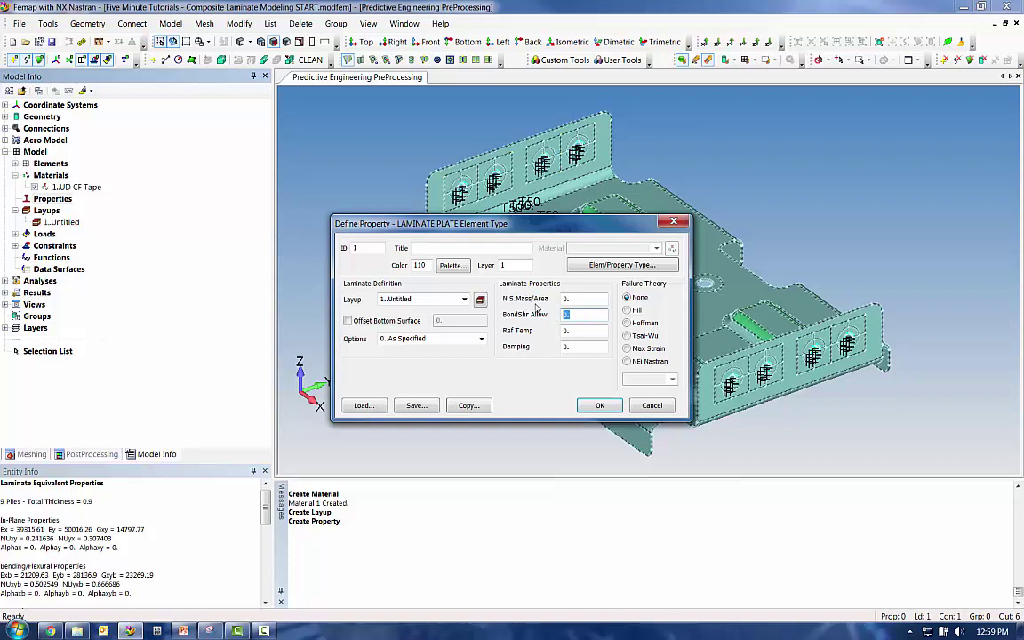
pyautogui.write('56')
pyautogui.click(626, 310)
pyautogui.click(599, 406)
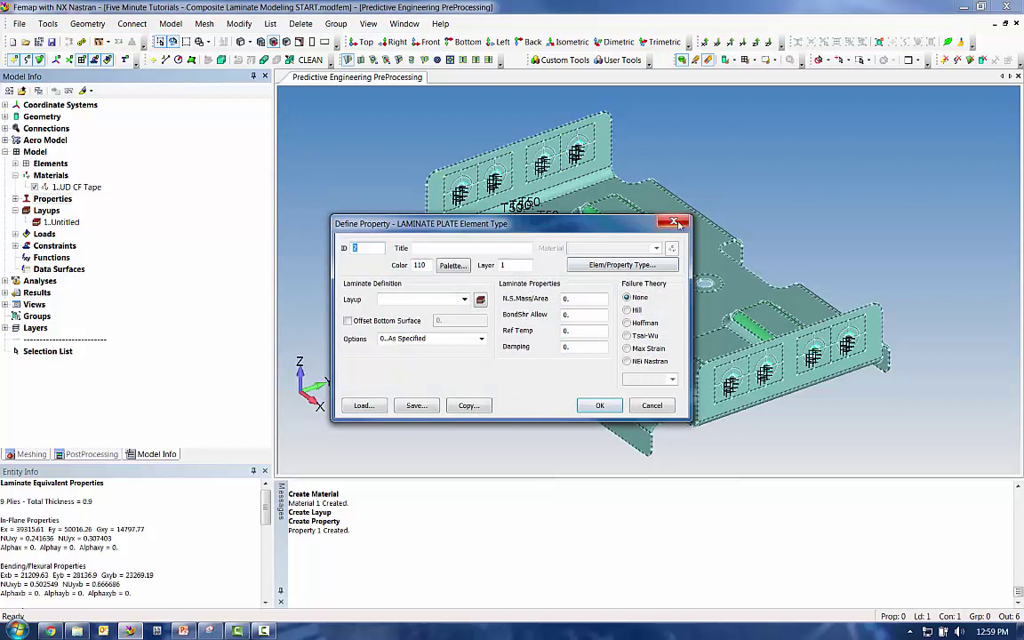
pyautogui.press('Escape')
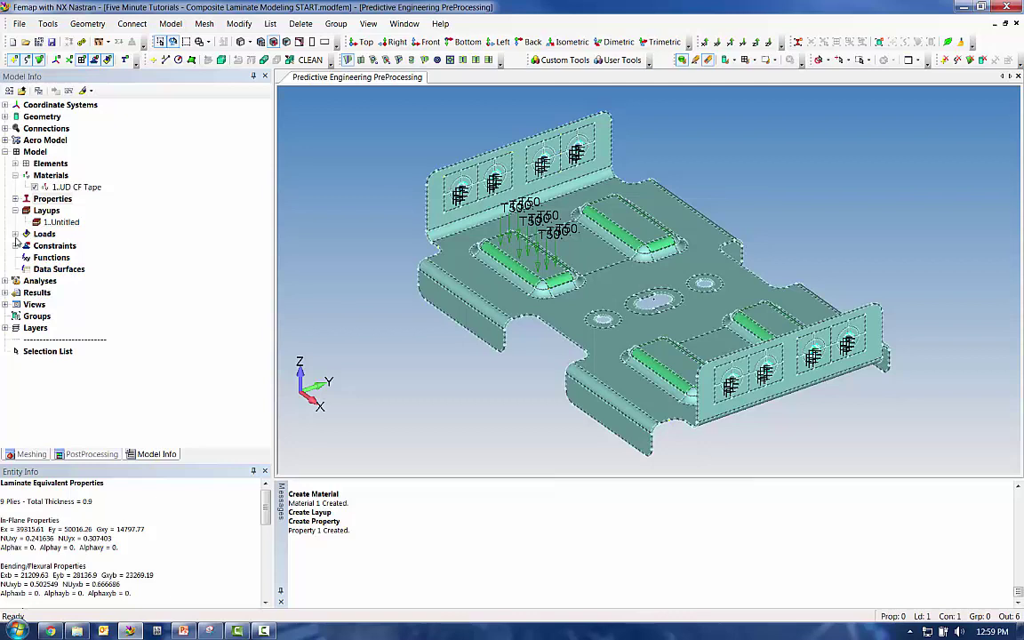
# Step: Quad-mesh all 155 surfaces into 8142 nodes and 7814 elements, then hide the surfaces
pyautogui.click(204, 23)
pyautogui.moveTo(231, 71)
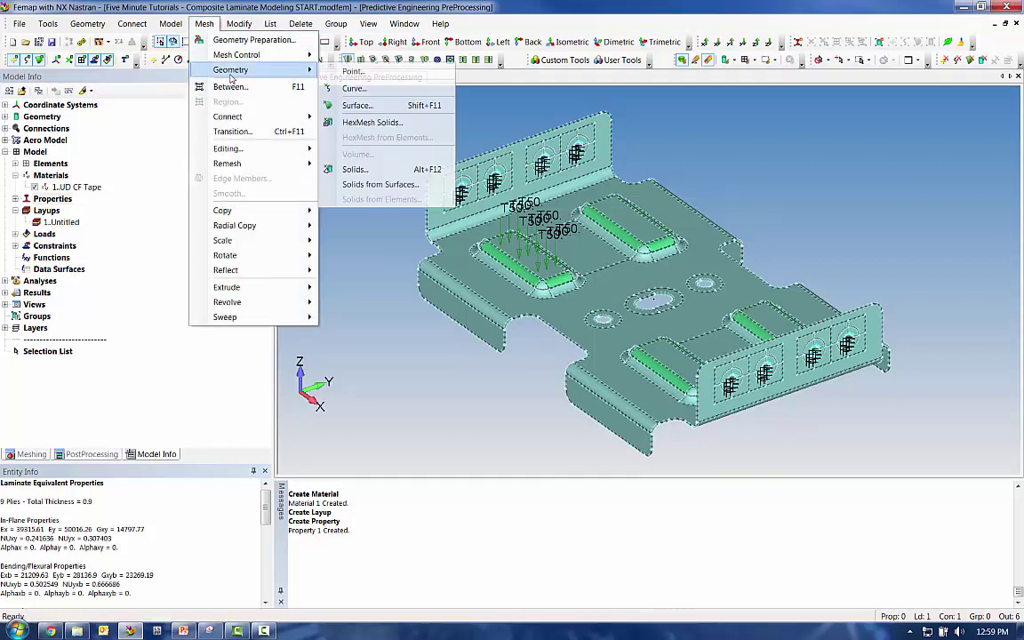
pyautogui.click(356, 105)
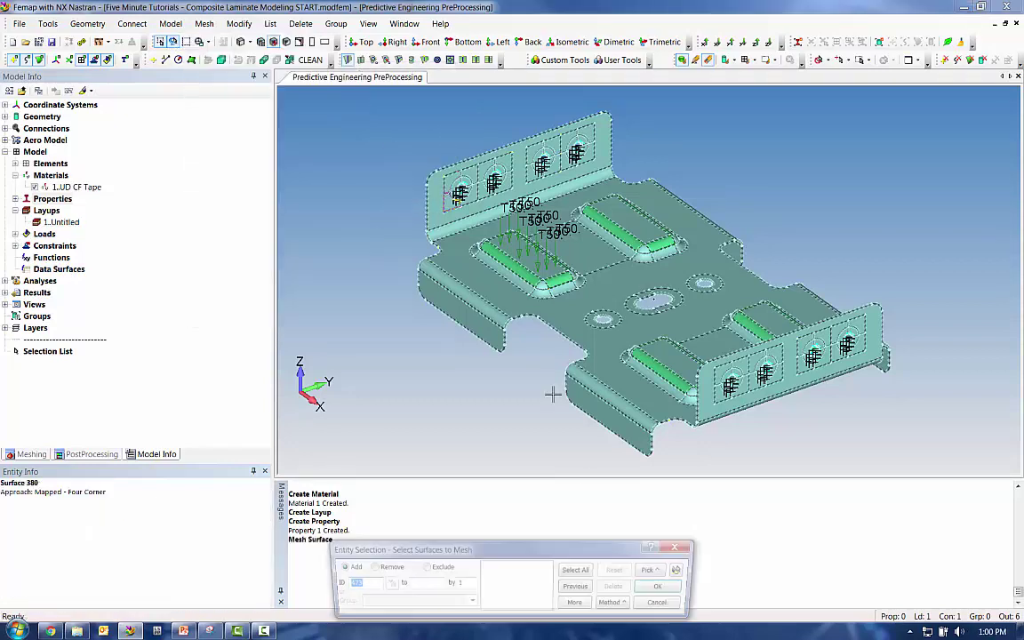
pyautogui.click(577, 570)
pyautogui.click(665, 587)
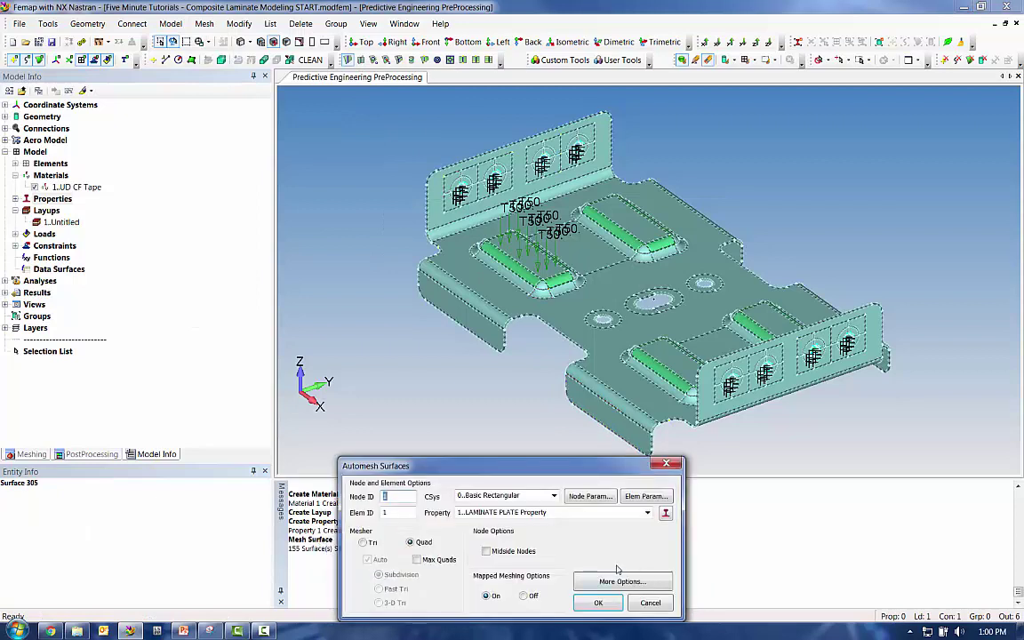
pyautogui.click(598, 603)
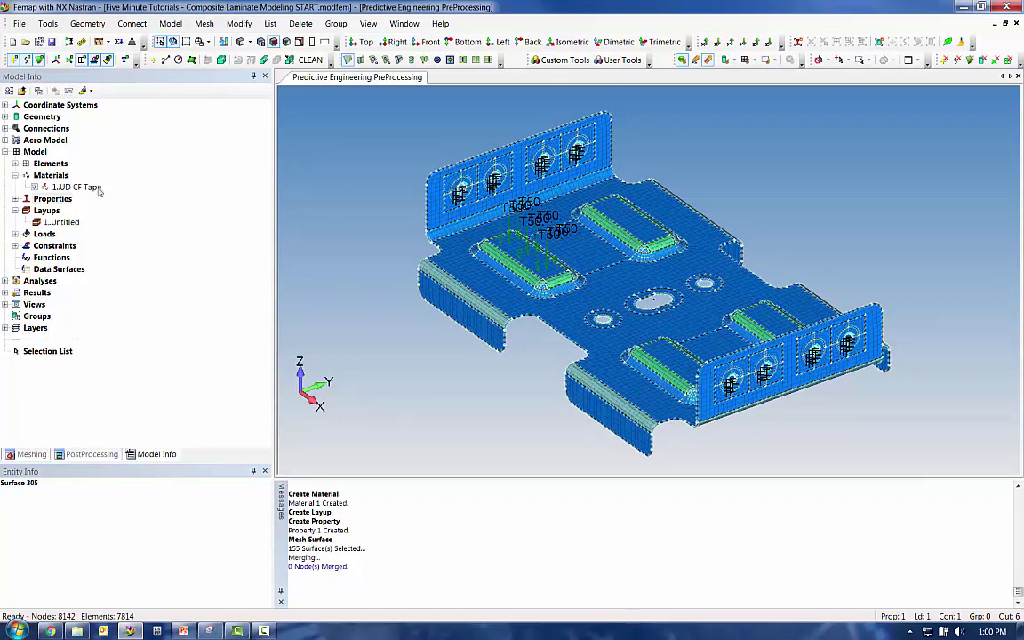
pyautogui.click(39, 57)
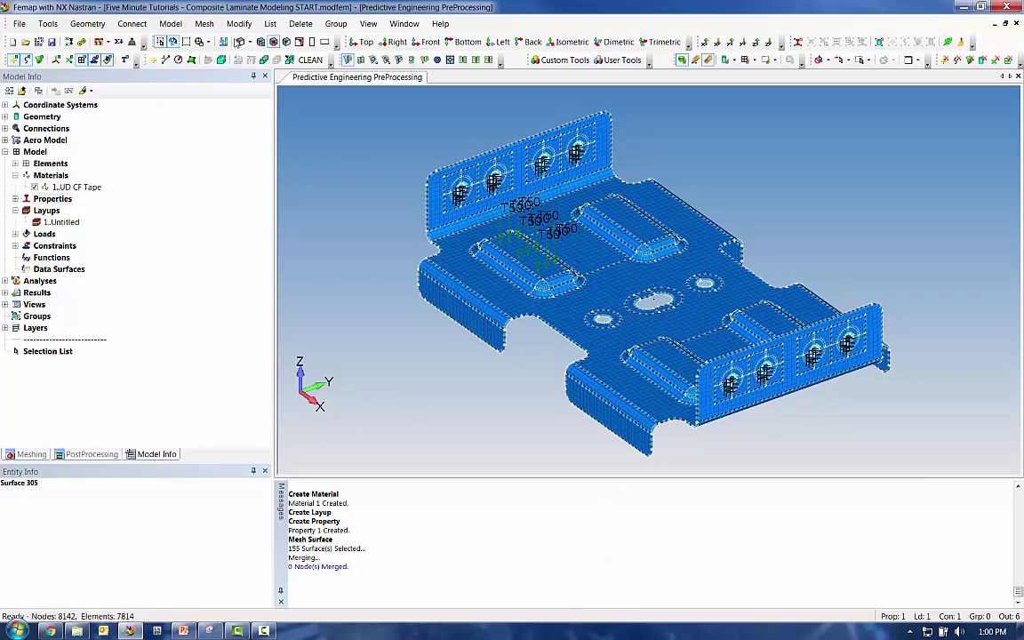
pyautogui.click(238, 24)
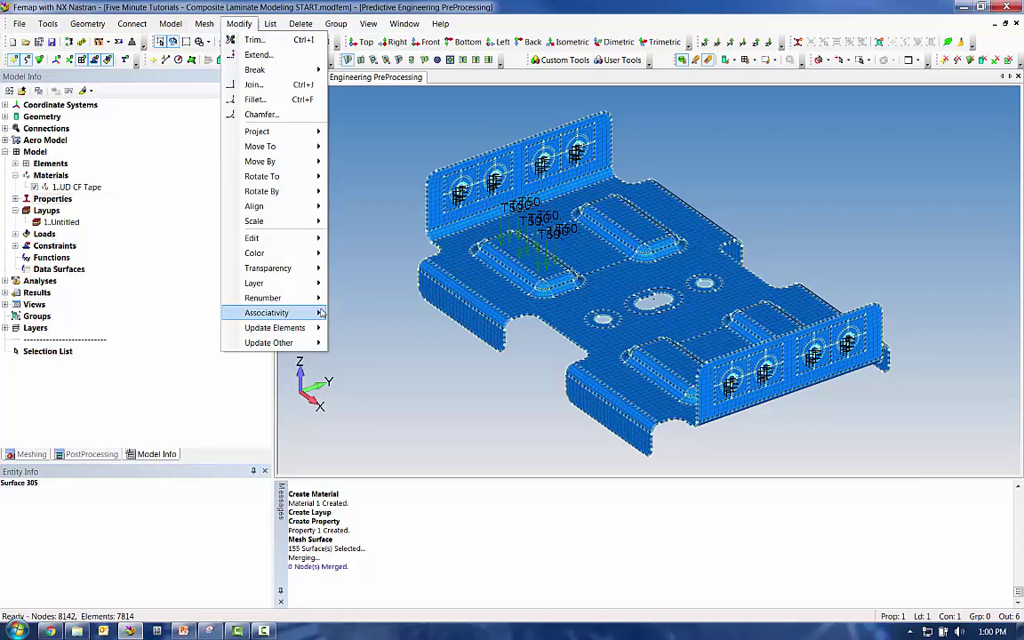
# Step: Set the material orientation of elements 1–7814 to the basic coordinate +X axis
pyautogui.moveTo(303, 327)
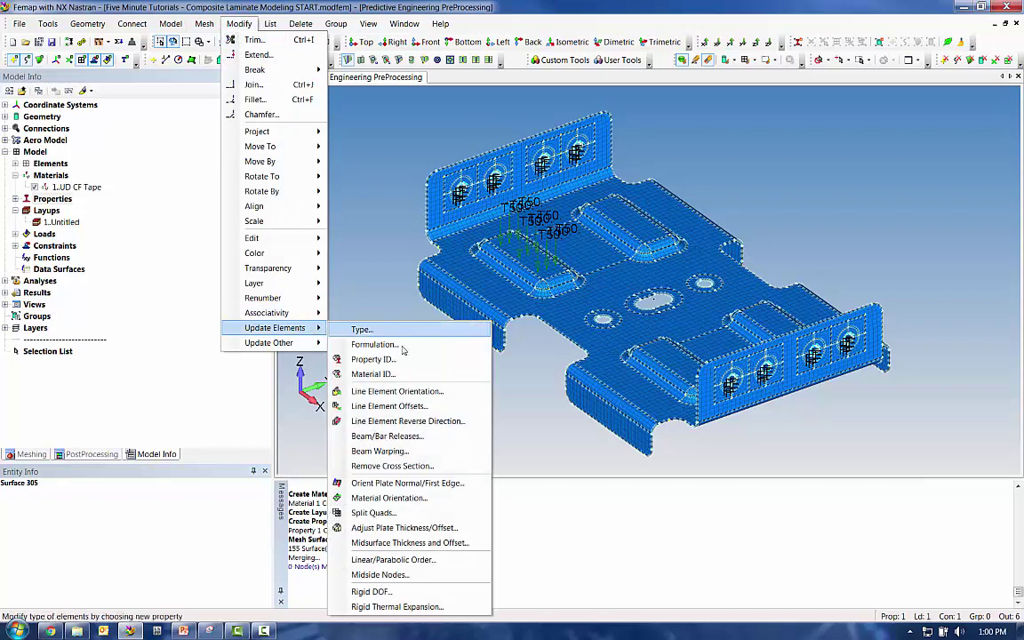
pyautogui.click(391, 498)
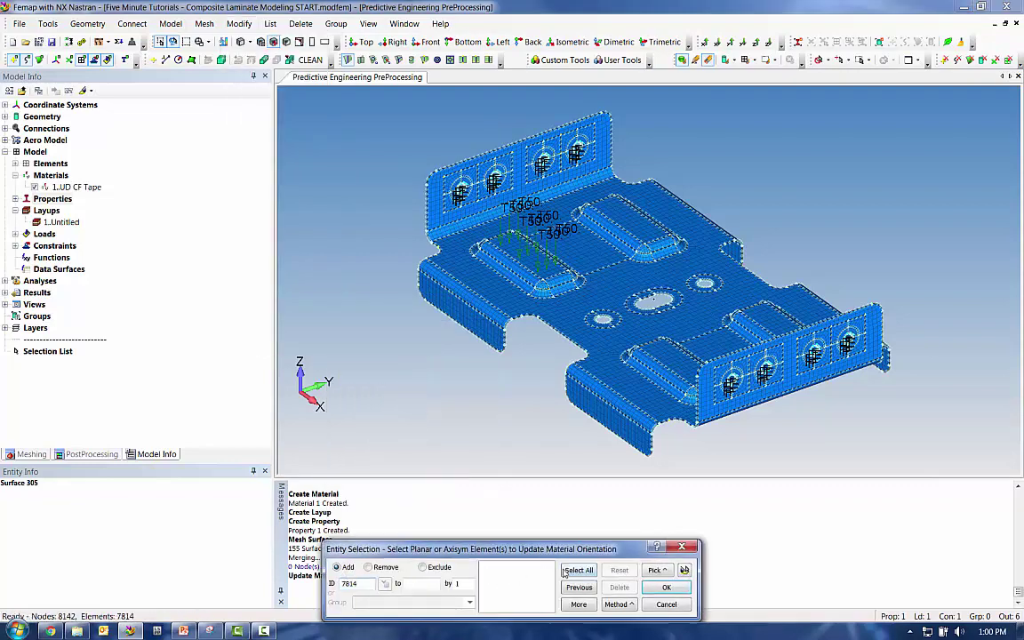
pyautogui.press('Return')
pyautogui.click(663, 588)
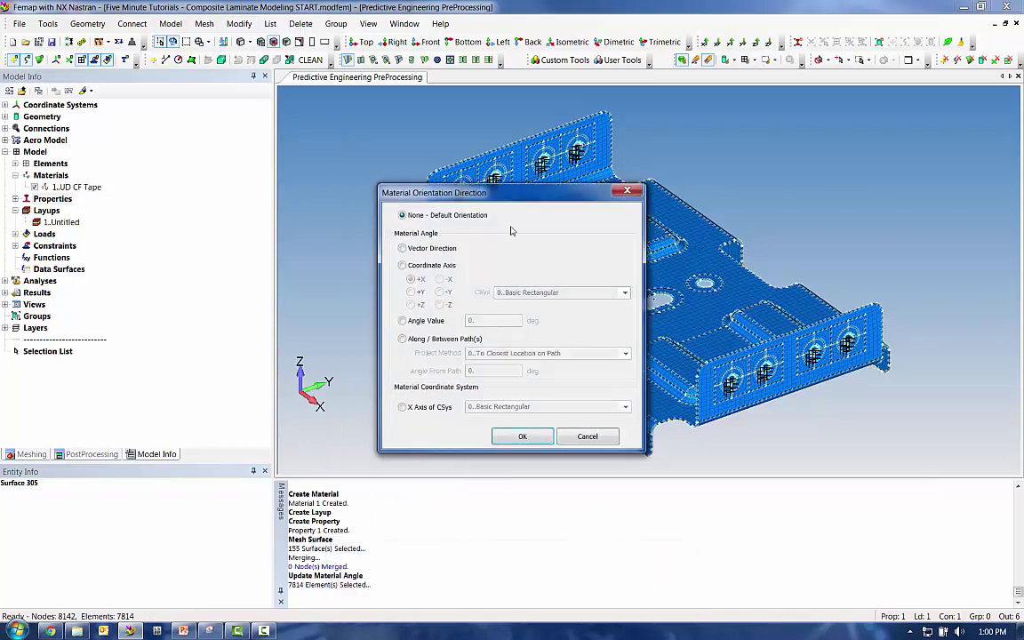
pyautogui.moveTo(520, 193); pyautogui.dragTo(303, 45)
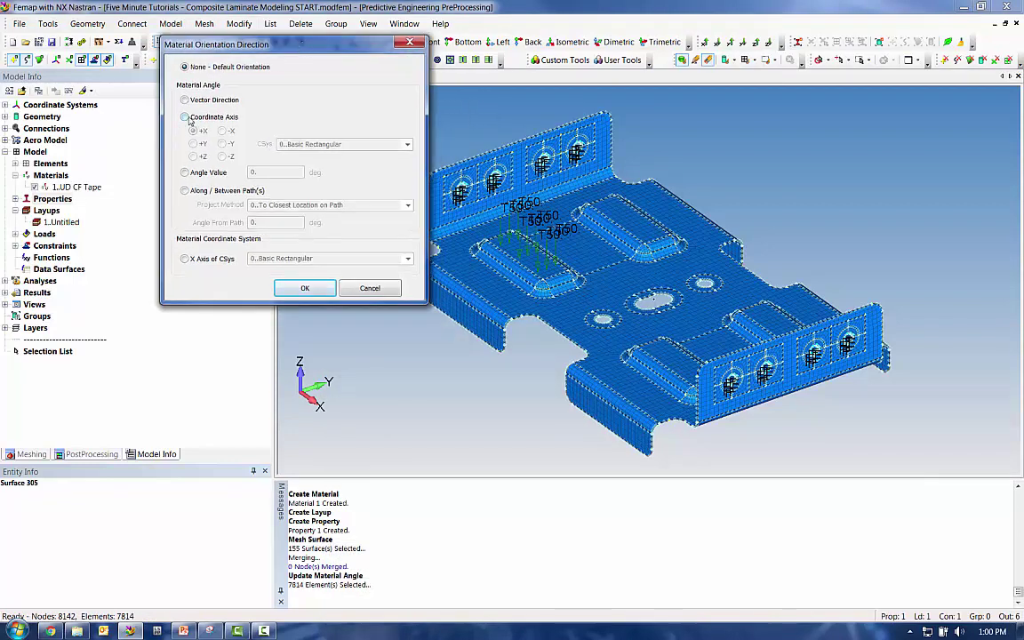
pyautogui.click(187, 118)
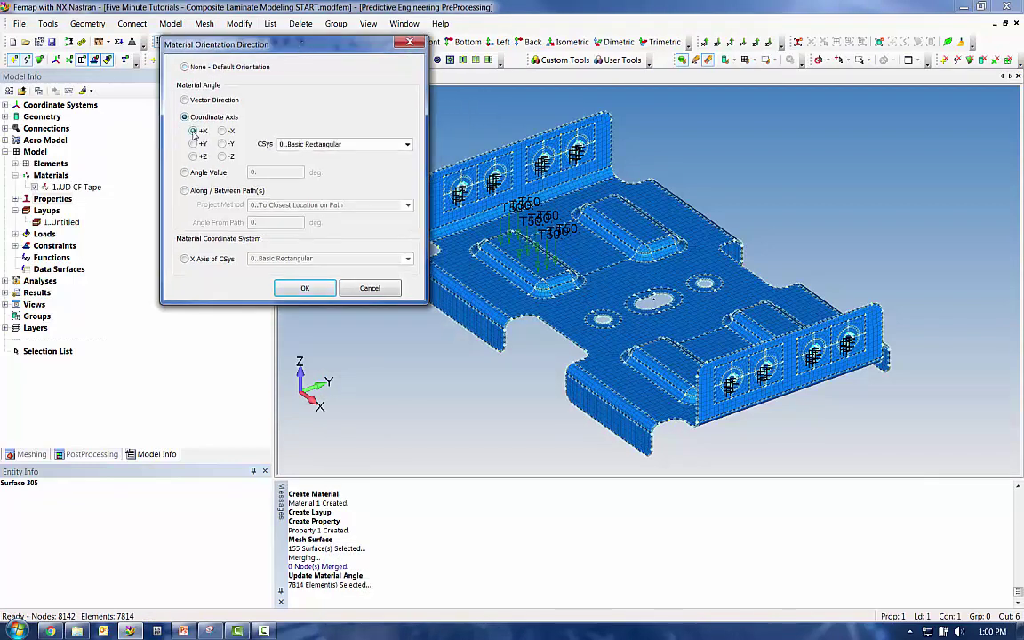
pyautogui.click(310, 289)
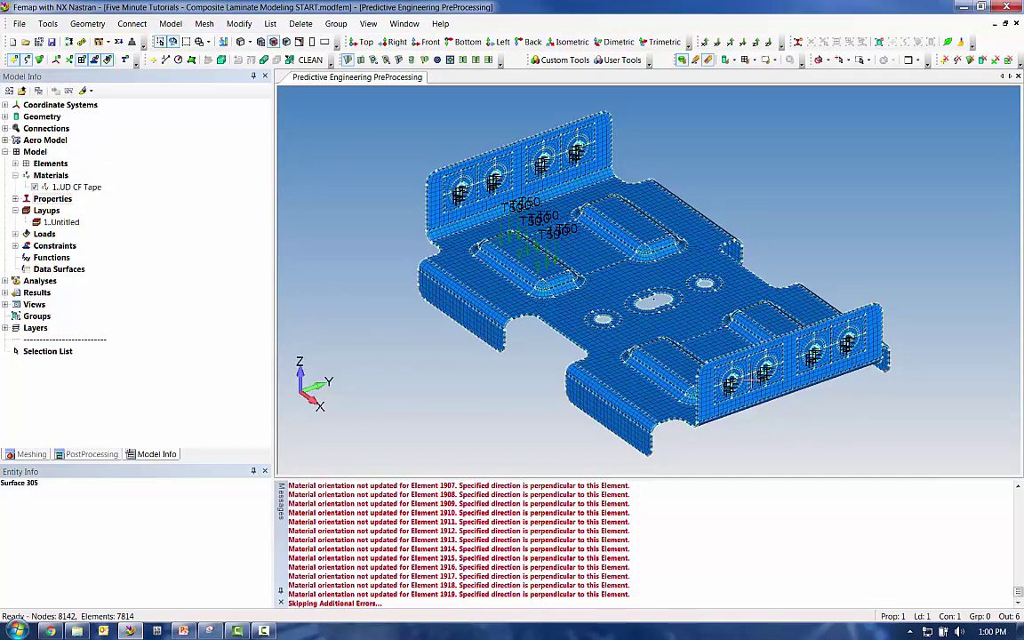
# Step: Toggle the mesh size display, then start and cancel the element material orientation update
pyautogui.click(243, 42)
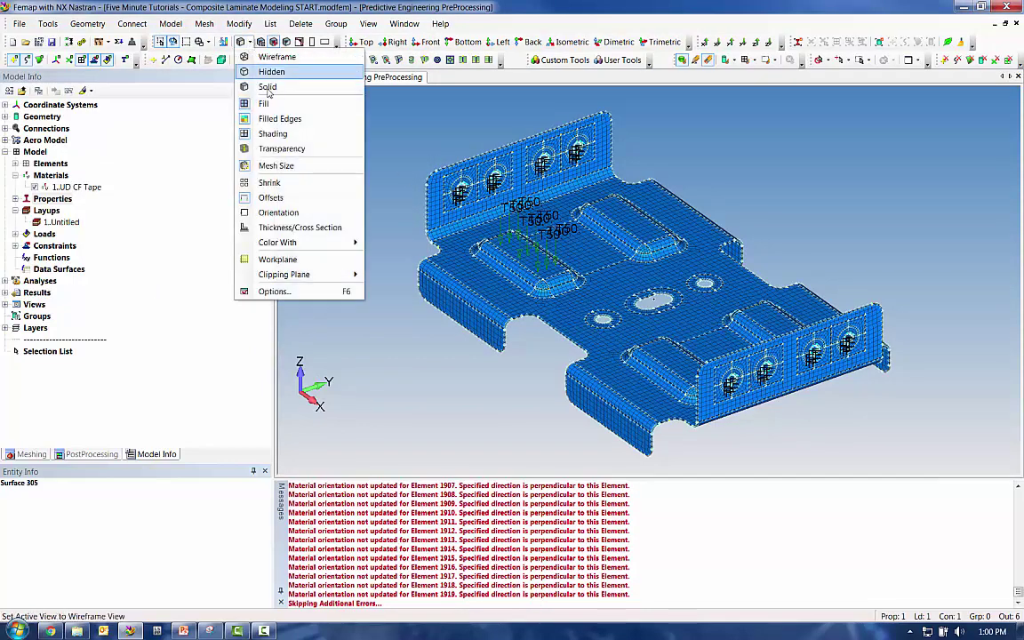
pyautogui.click(266, 166)
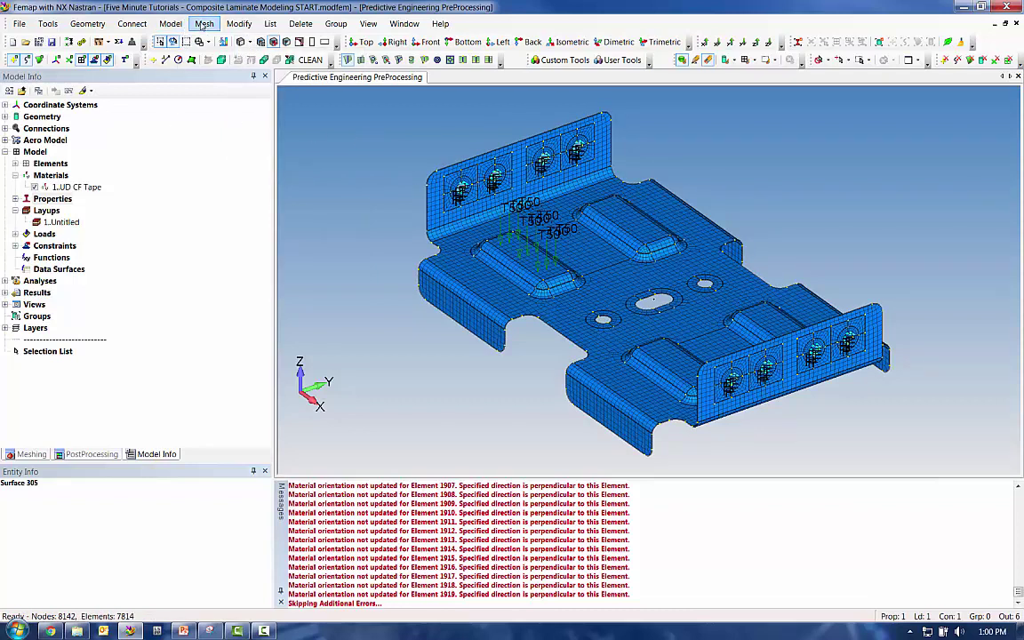
pyautogui.click(238, 25)
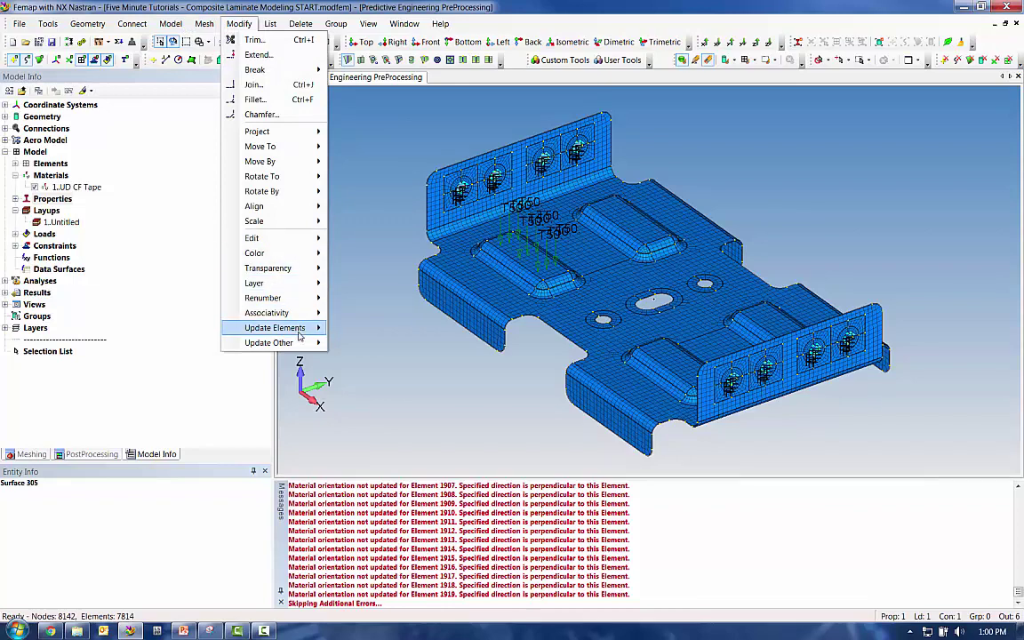
pyautogui.moveTo(271, 327)
pyautogui.click(426, 498)
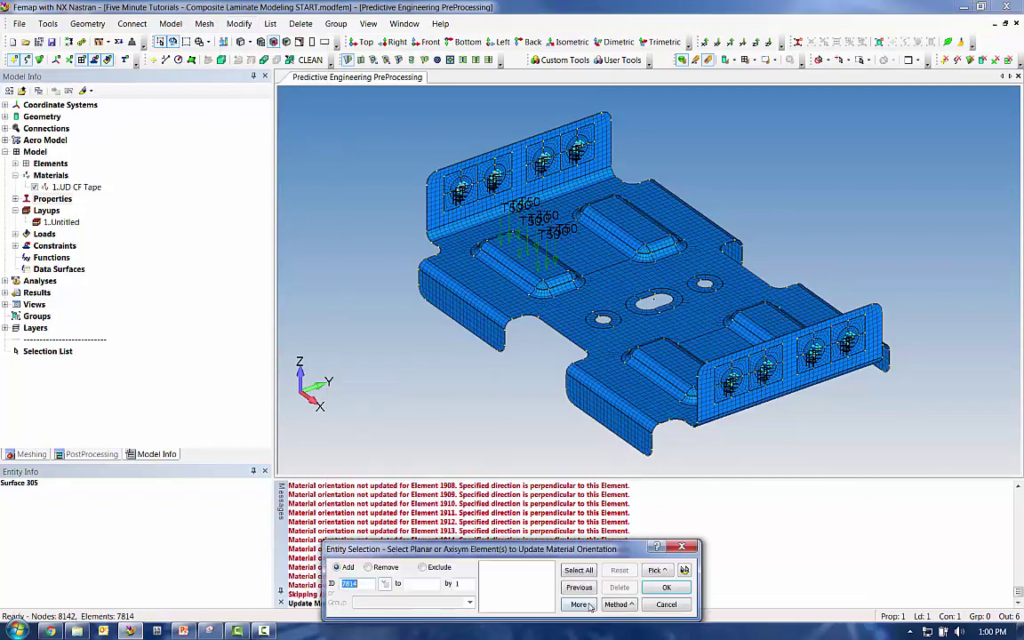
pyautogui.click(666, 604)
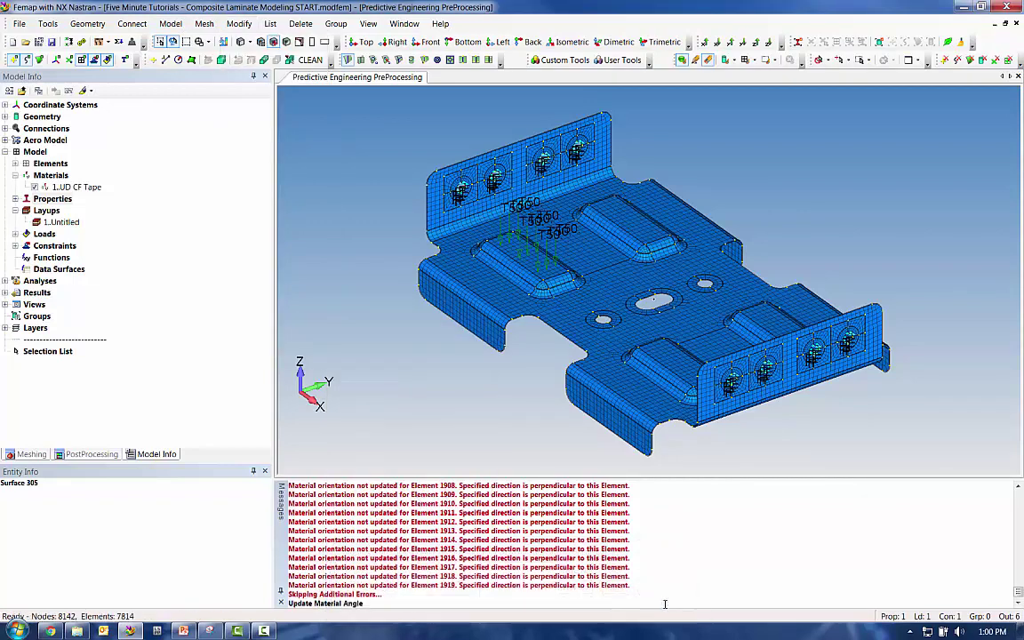
# Step: Run elementAngleChecker.BAS on all 7814 elements, gathering the 2138 unoriented ones into Group 1
pyautogui.click(47, 24)
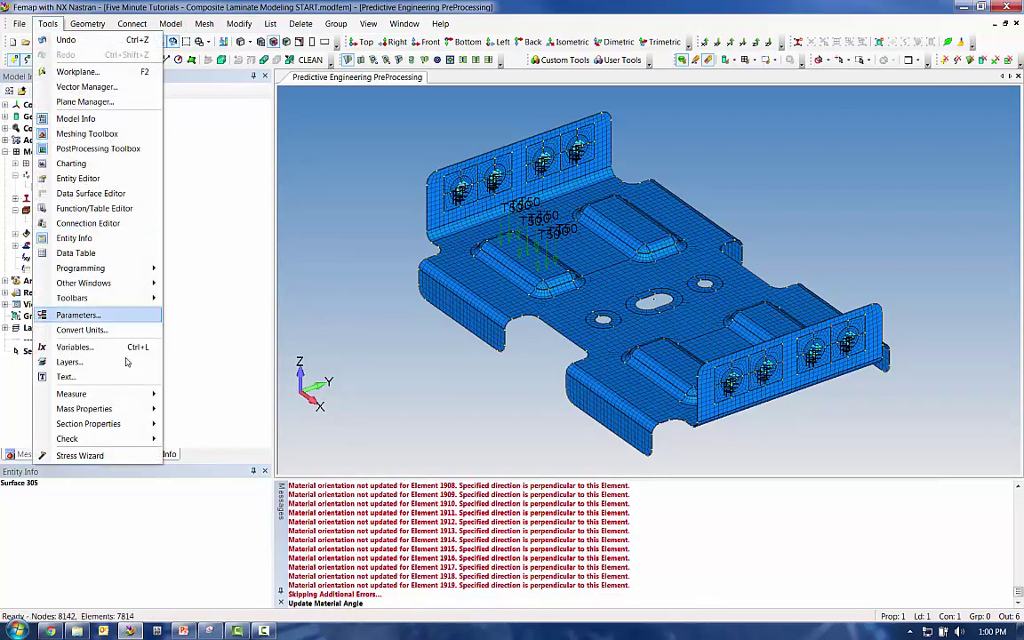
pyautogui.moveTo(131, 271)
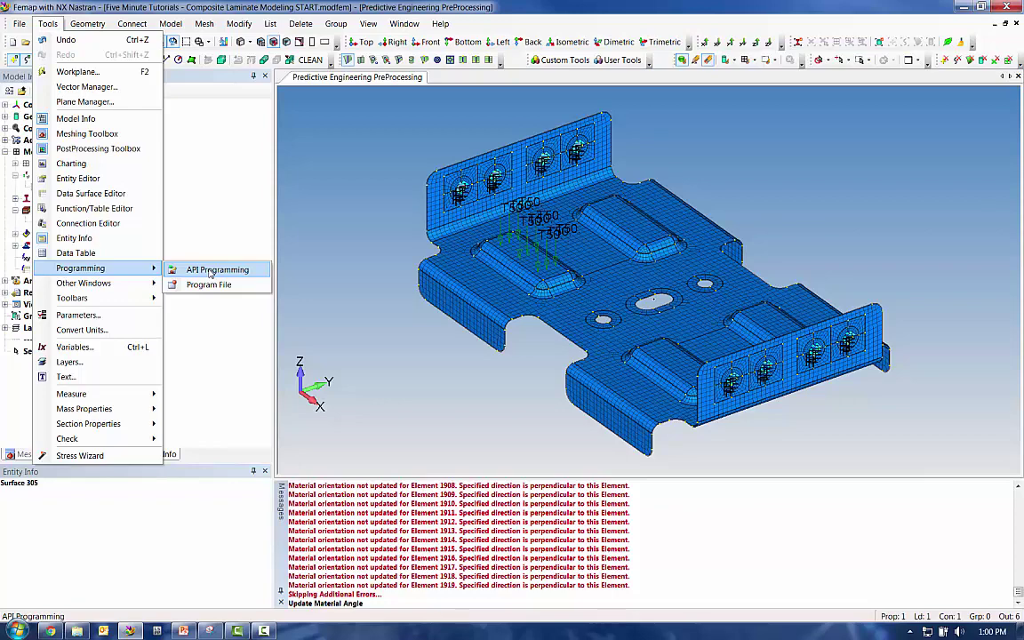
pyautogui.click(211, 272)
pyautogui.click(11, 92)
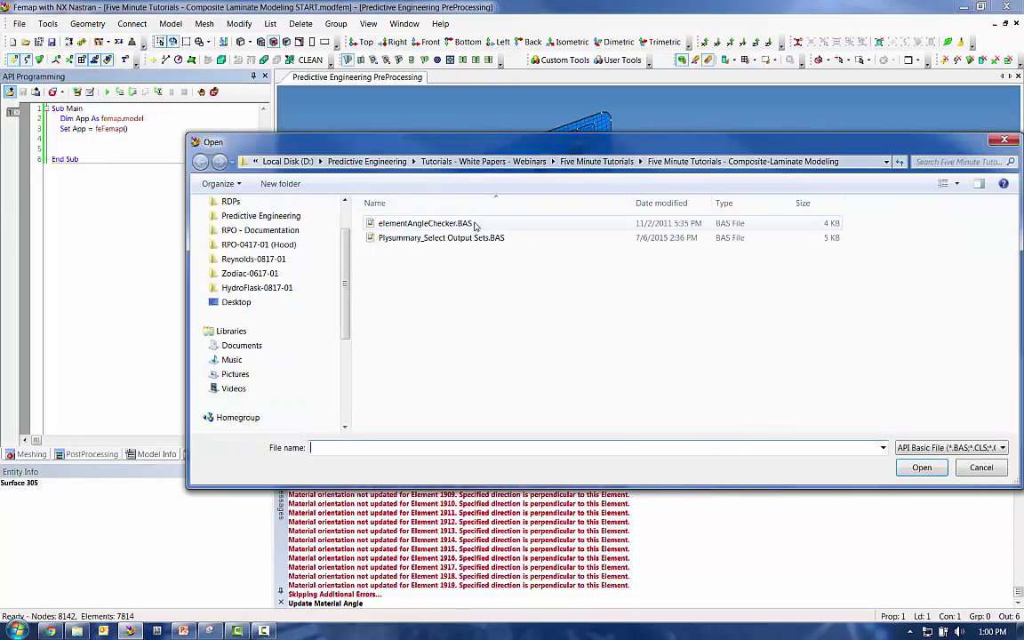
pyautogui.doubleClick(474, 223)
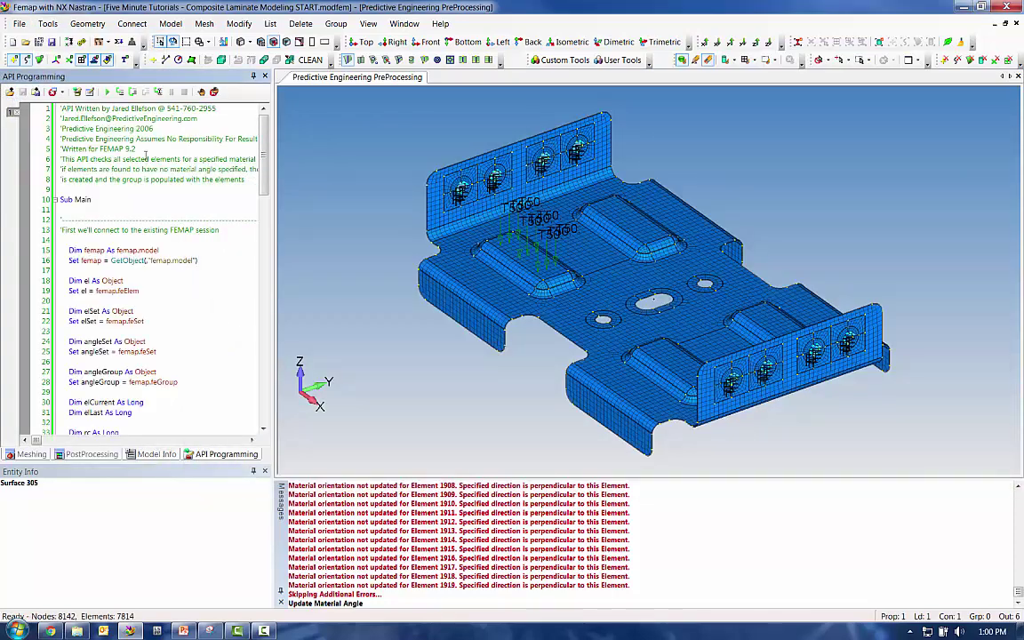
pyautogui.click(107, 93)
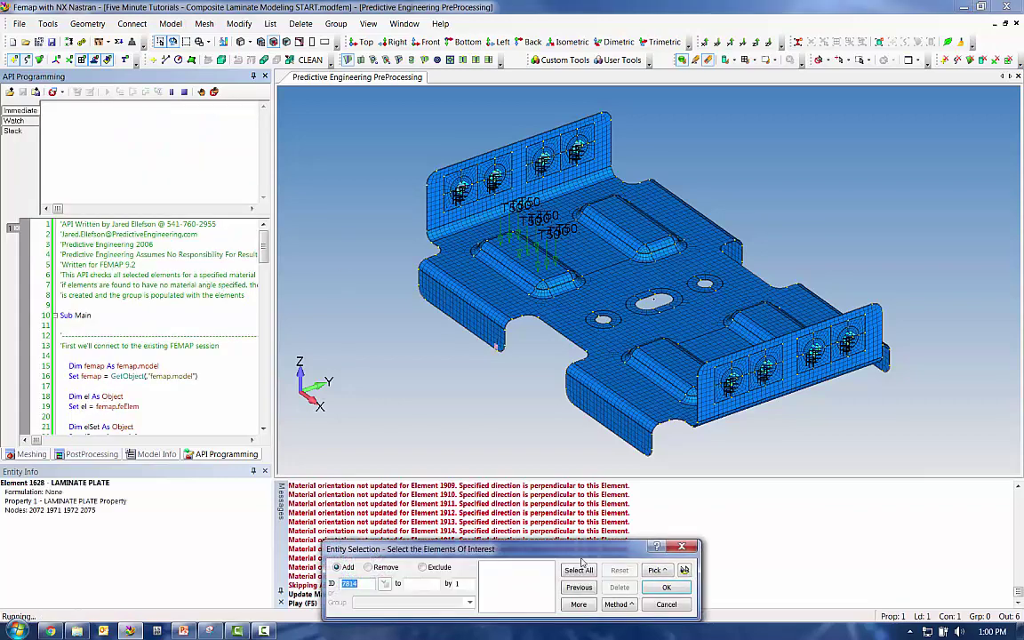
pyautogui.click(667, 588)
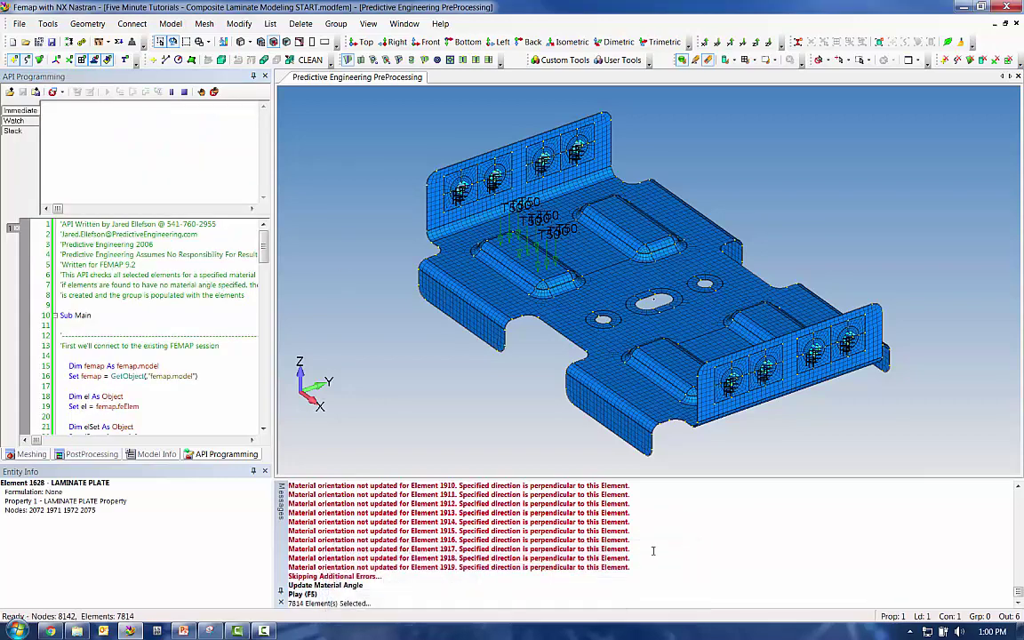
pyautogui.click(153, 454)
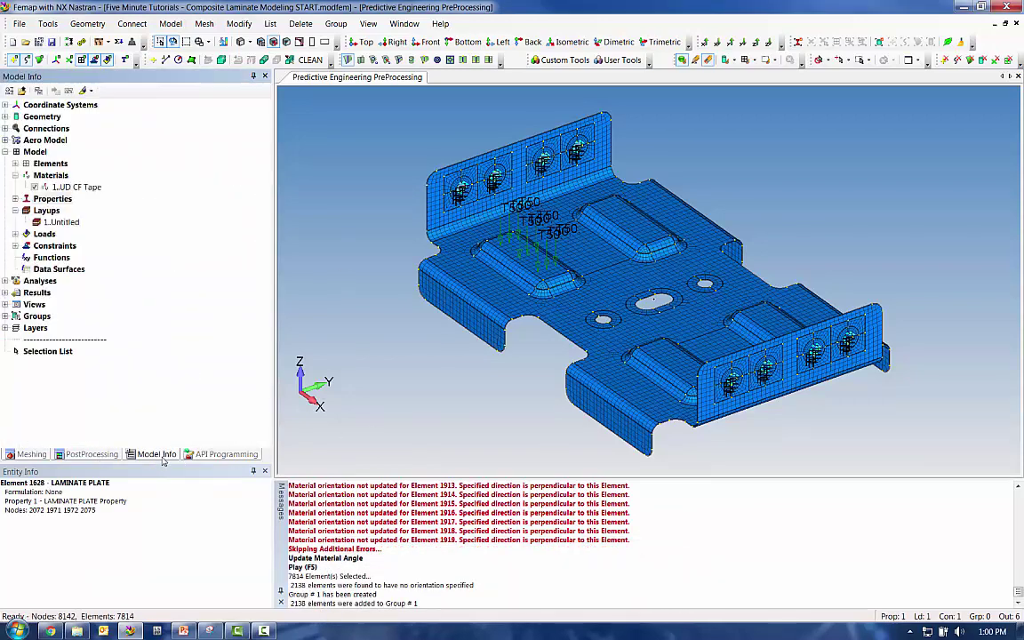
# Step: Activate Group 1 and display only its elements
pyautogui.doubleClick(40, 316)
pyautogui.rightClick(72, 329)
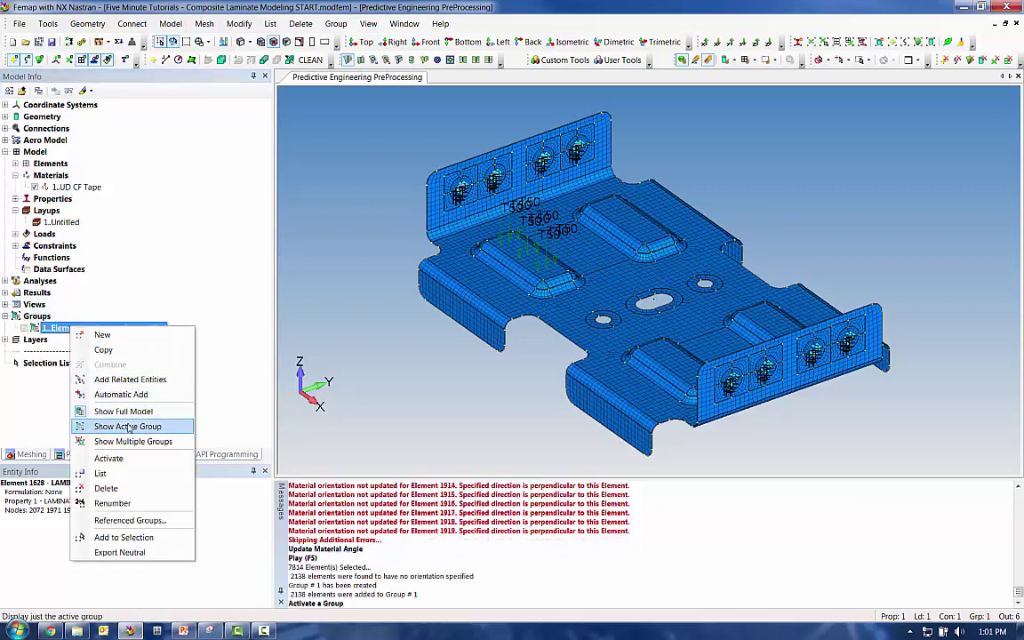
pyautogui.click(127, 426)
# Step: Set the material orientation of Group 1's 2138 elements to Coordinate Axis
pyautogui.click(238, 24)
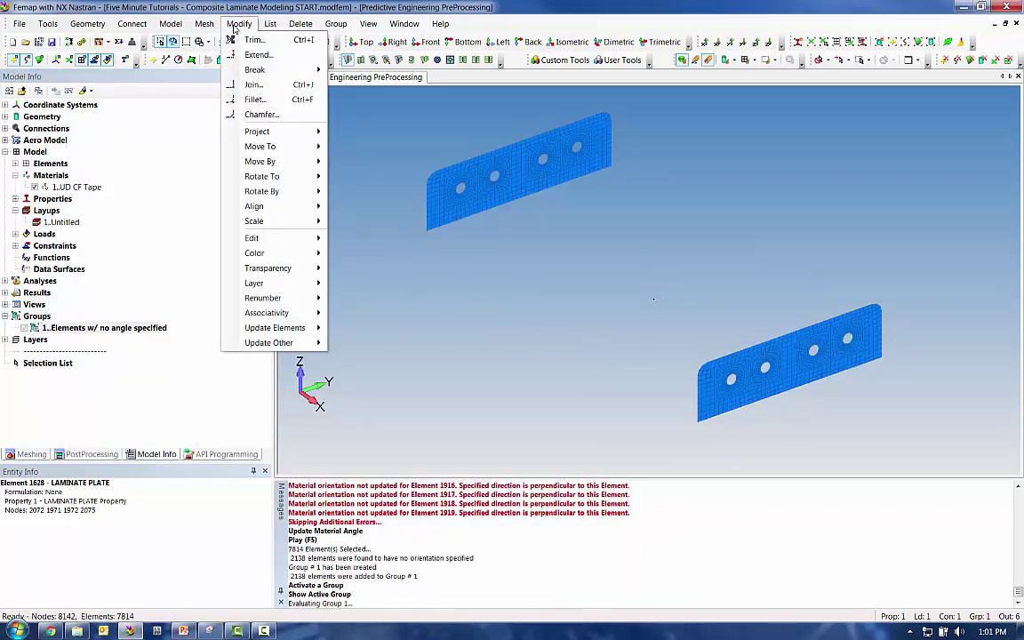
pyautogui.moveTo(301, 335)
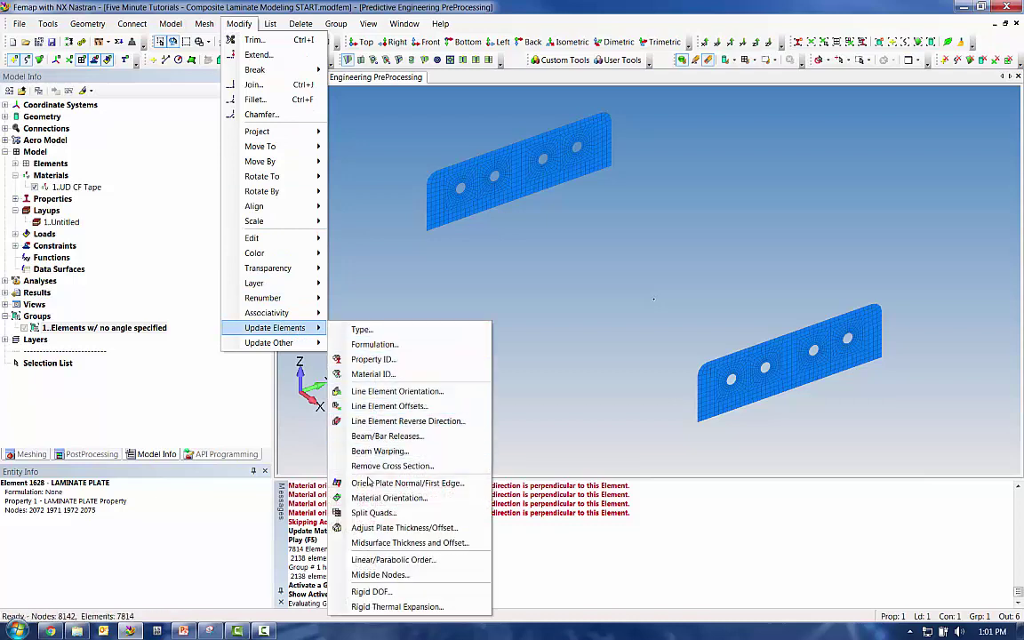
pyautogui.click(393, 498)
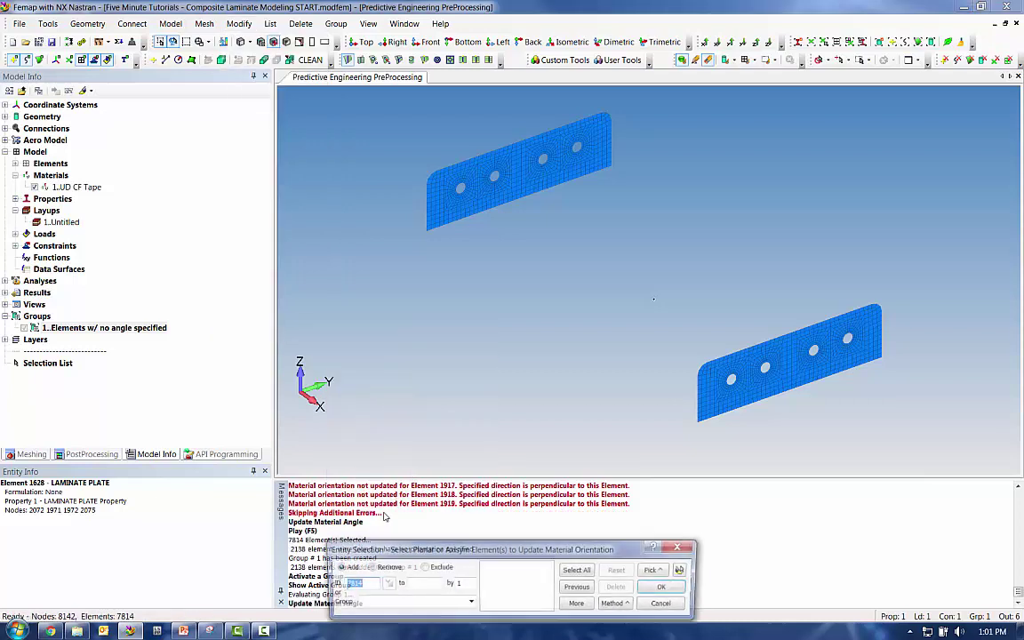
pyautogui.click(410, 599)
pyautogui.click(373, 541)
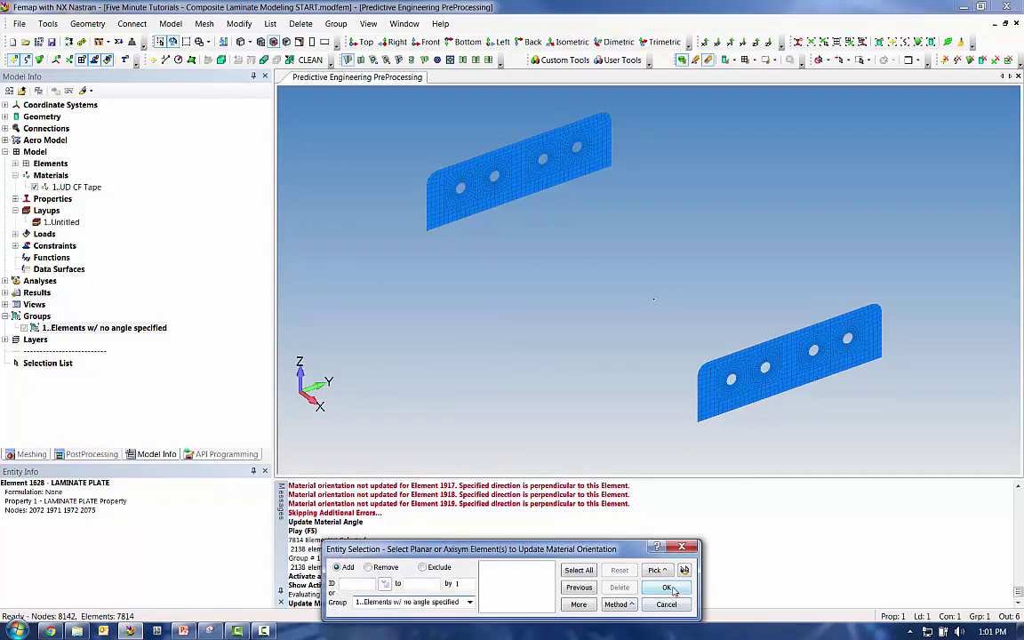
pyautogui.click(666, 586)
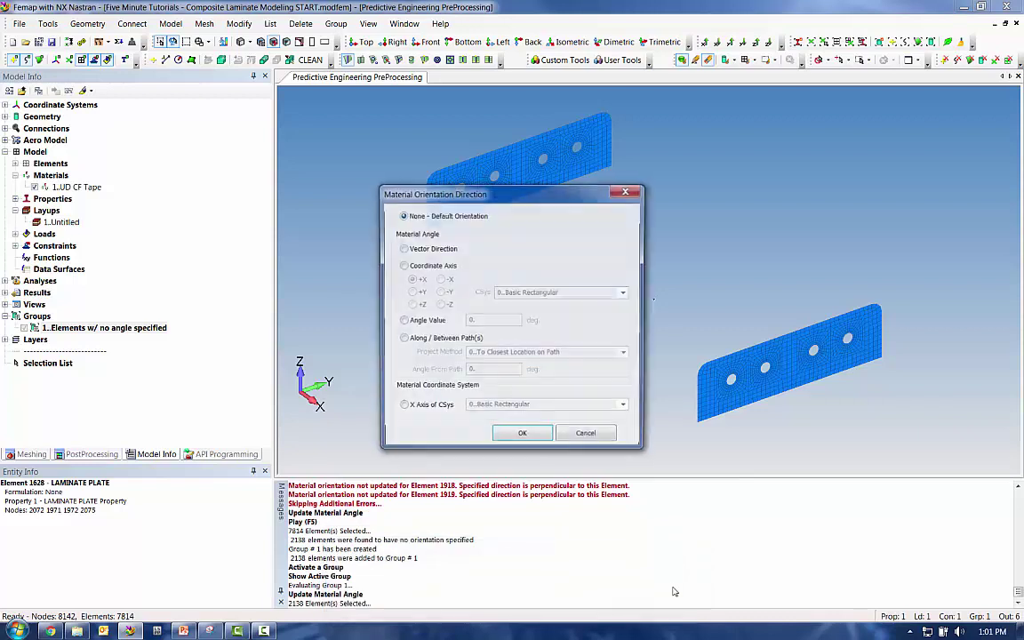
pyautogui.click(402, 266)
pyautogui.click(520, 436)
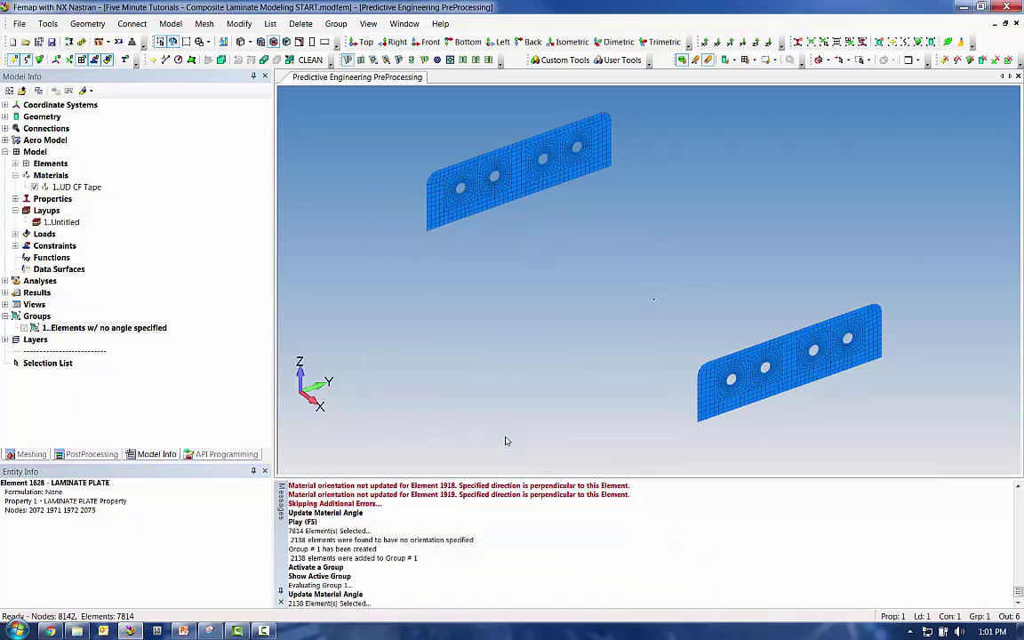
pyautogui.rightClick(127, 328)
# Step: Restore the full model and turn on Element - Material Direction markers in the view options
pyautogui.click(177, 412)
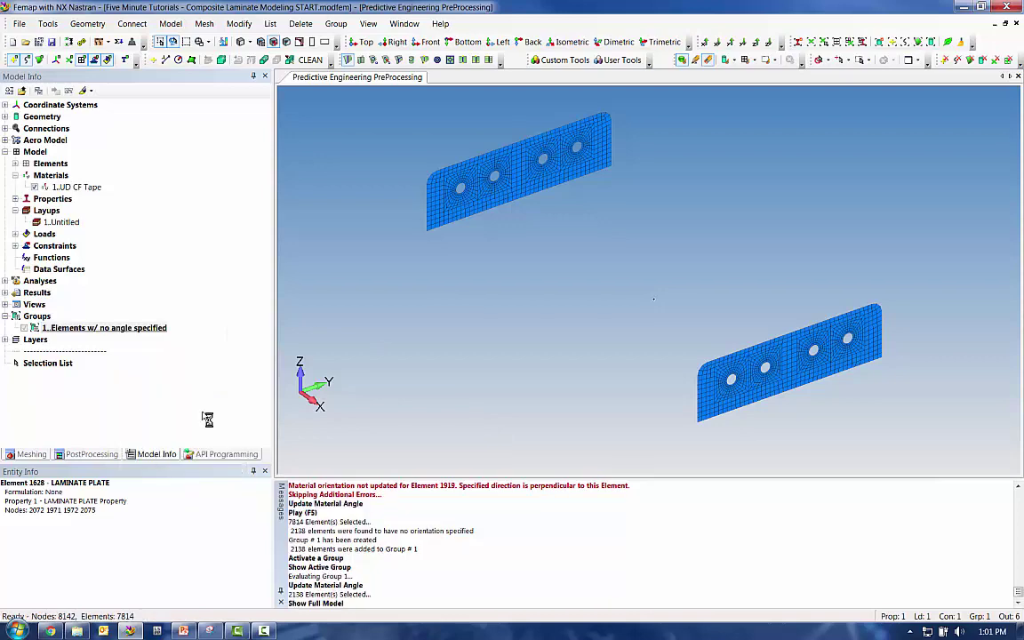
pyautogui.press('F6')
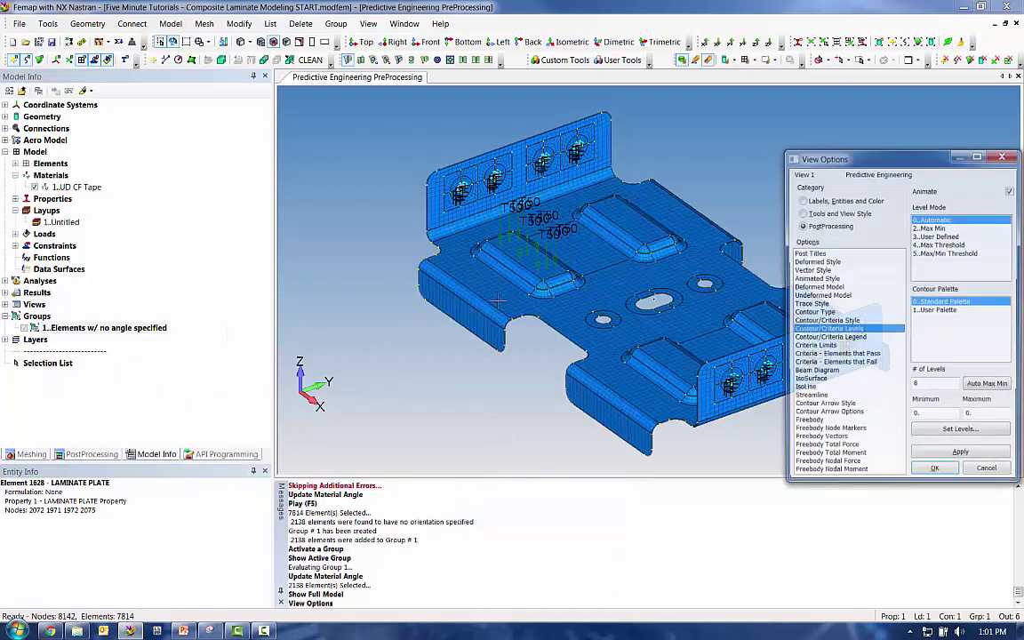
pyautogui.click(802, 199)
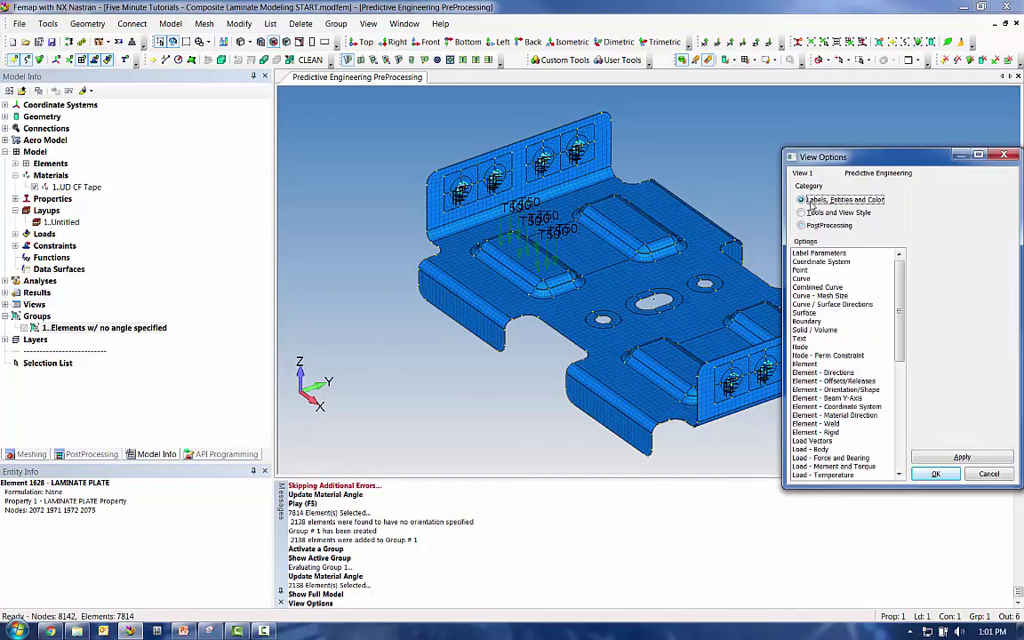
pyautogui.click(835, 415)
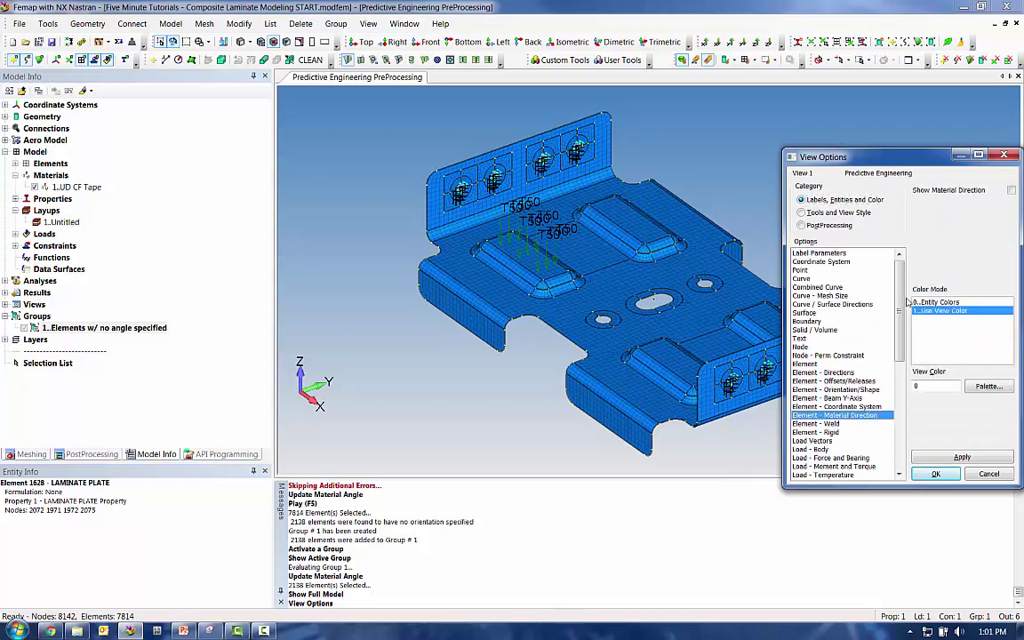
pyautogui.click(1012, 190)
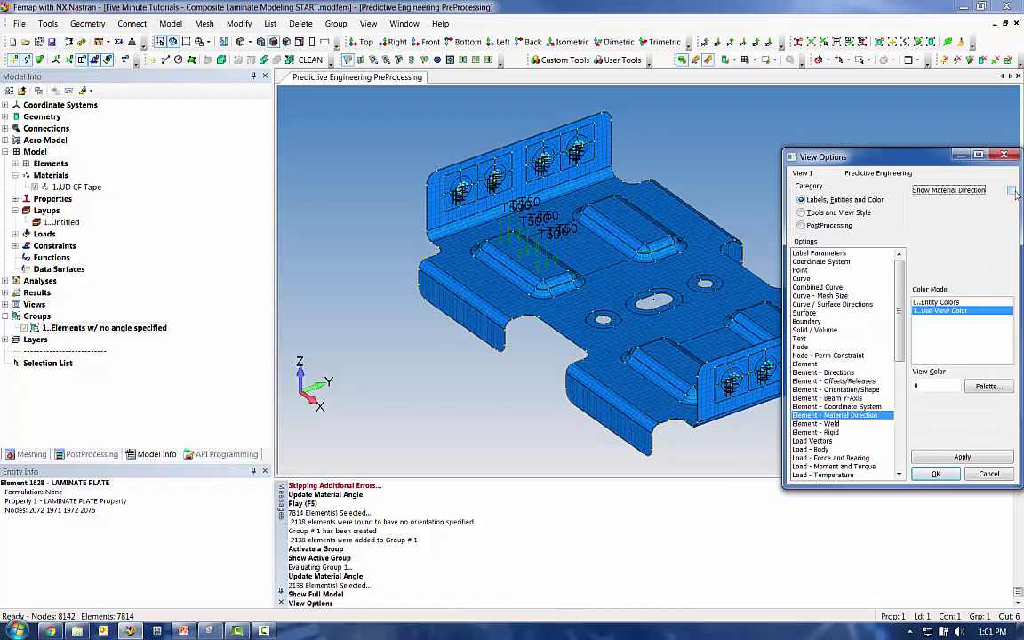
pyautogui.click(935, 473)
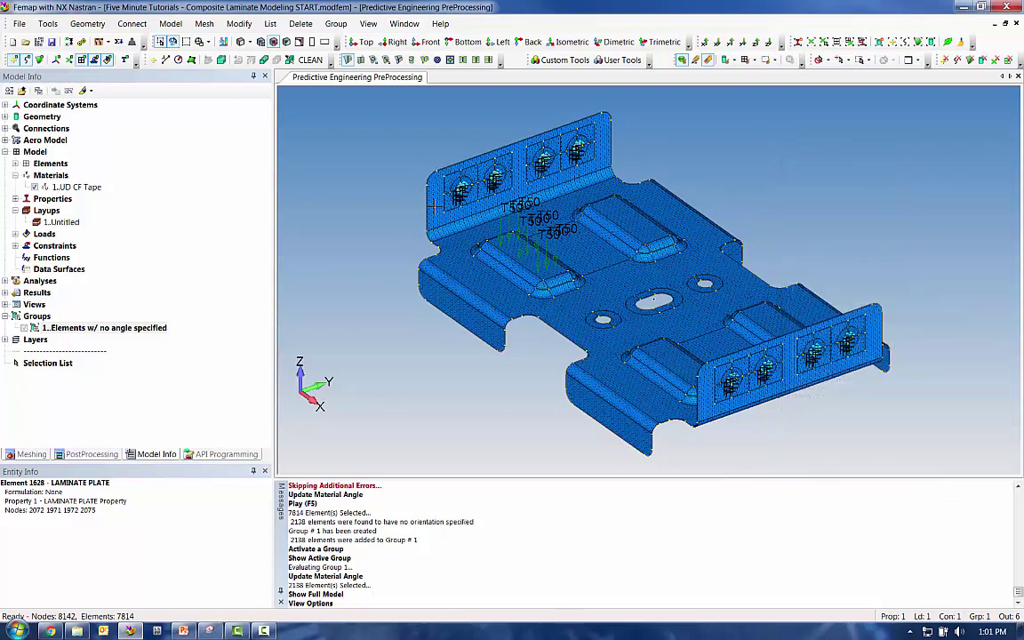
pyautogui.scroll(5, 425, 216)
pyautogui.scroll(-4, 533, 261)
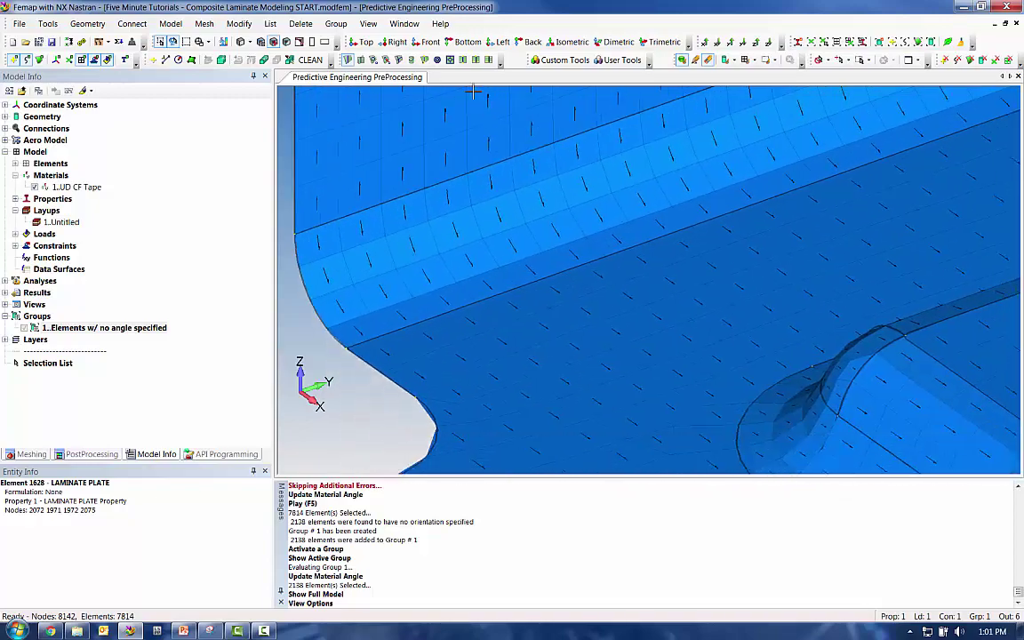
pyautogui.scroll(3, 601, 189)
pyautogui.scroll(-5, 601, 188)
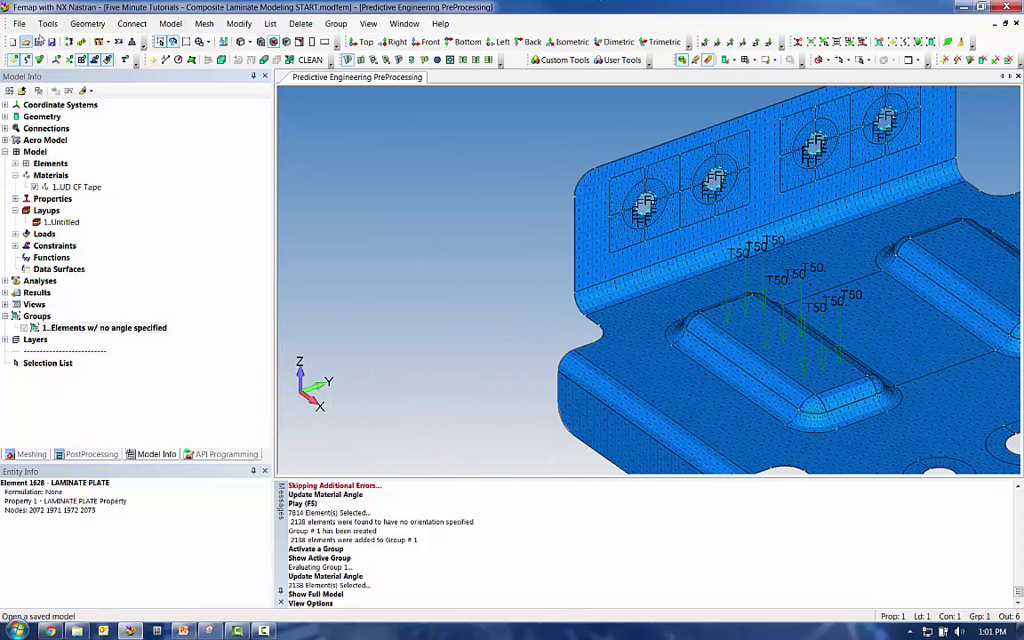
# Step: Run the analysis, expand Results, and activate the first output set
pyautogui.click(71, 40)
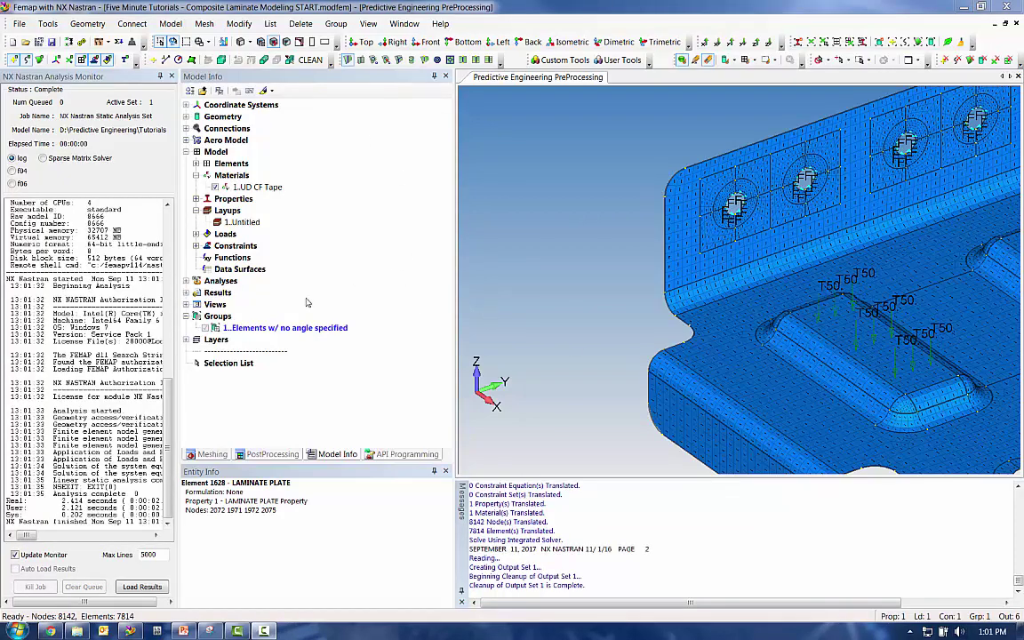
pyautogui.click(276, 454)
pyautogui.click(213, 119)
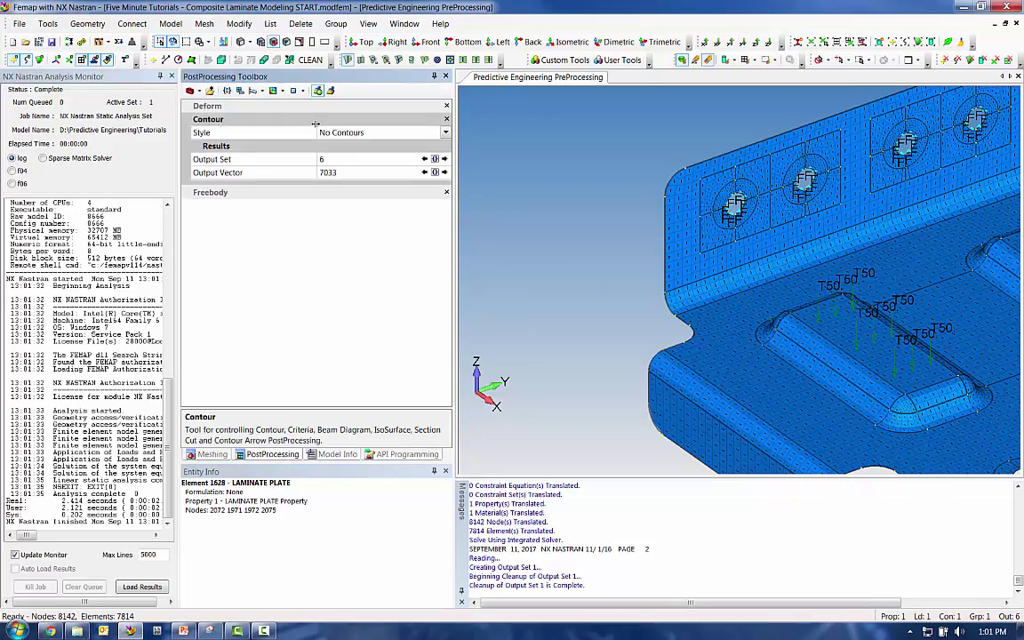
pyautogui.click(275, 191)
pyautogui.click(336, 454)
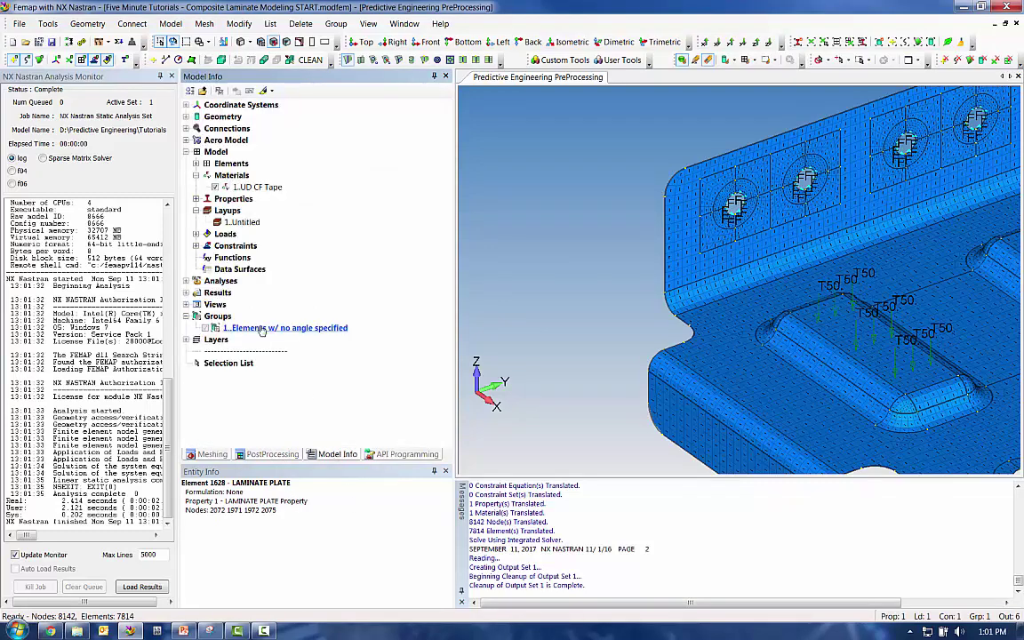
pyautogui.doubleClick(215, 296)
pyautogui.doubleClick(233, 315)
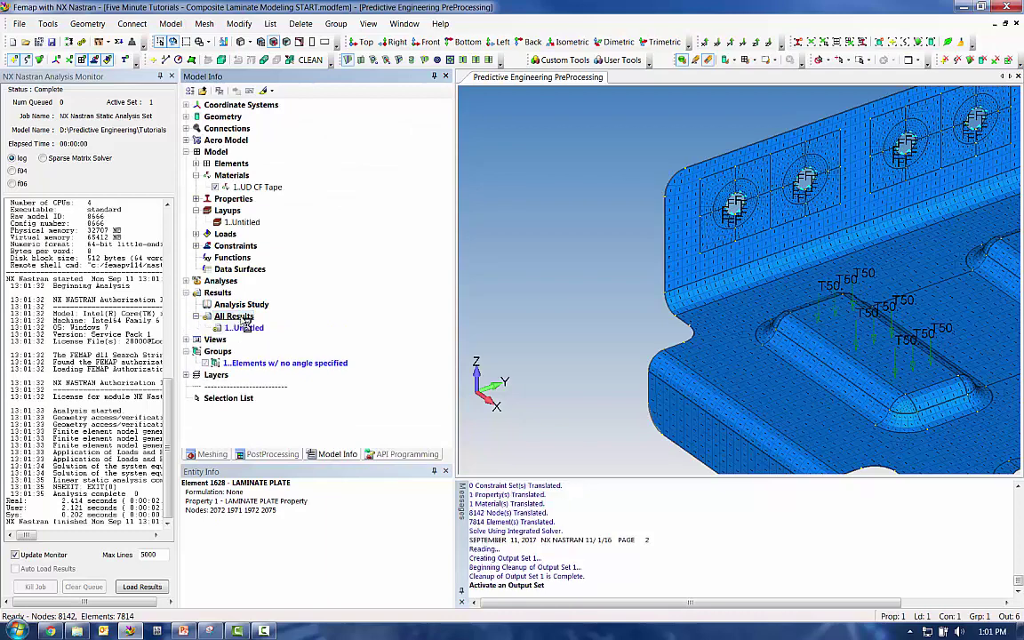
pyautogui.click(244, 328)
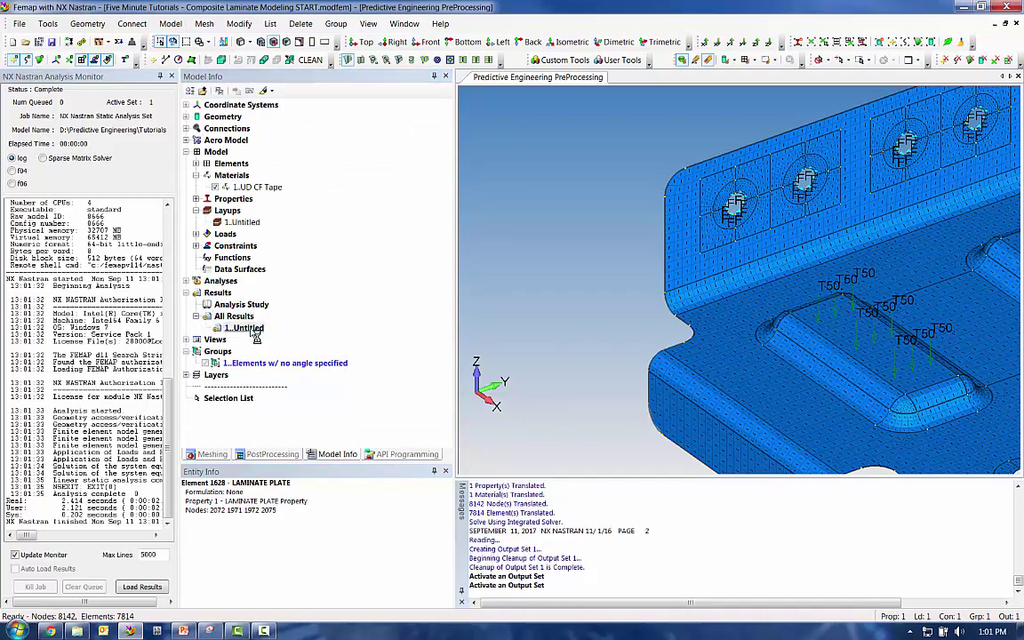
# Step: Plot the deformed bracket fitted to view, without undeformed outline, with Lam Ply1 von Mises contour
pyautogui.click(284, 455)
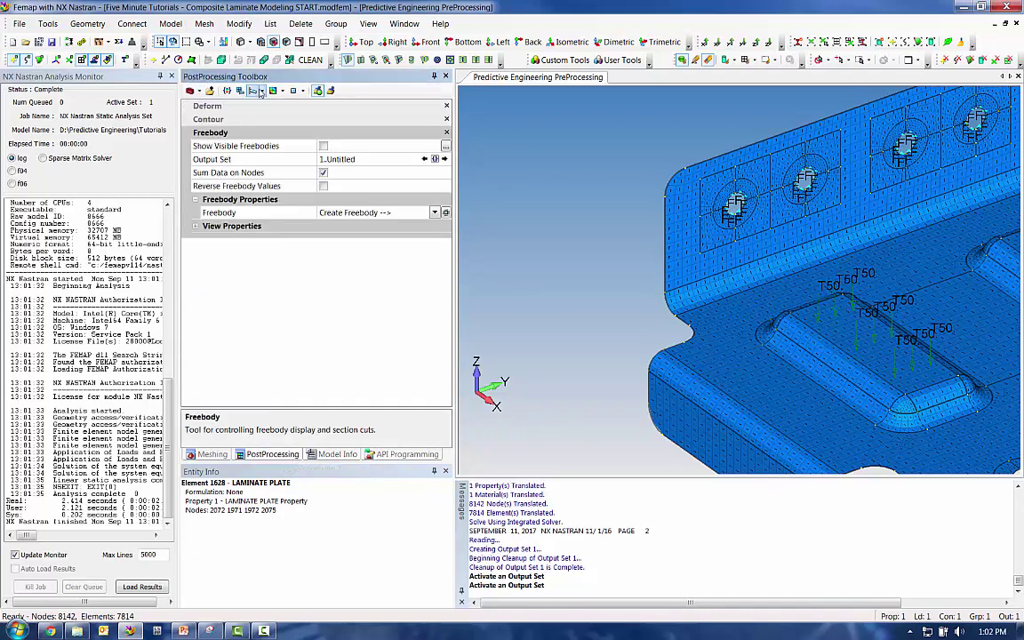
pyautogui.click(228, 89)
pyautogui.hotkey('ctrl', 'a')
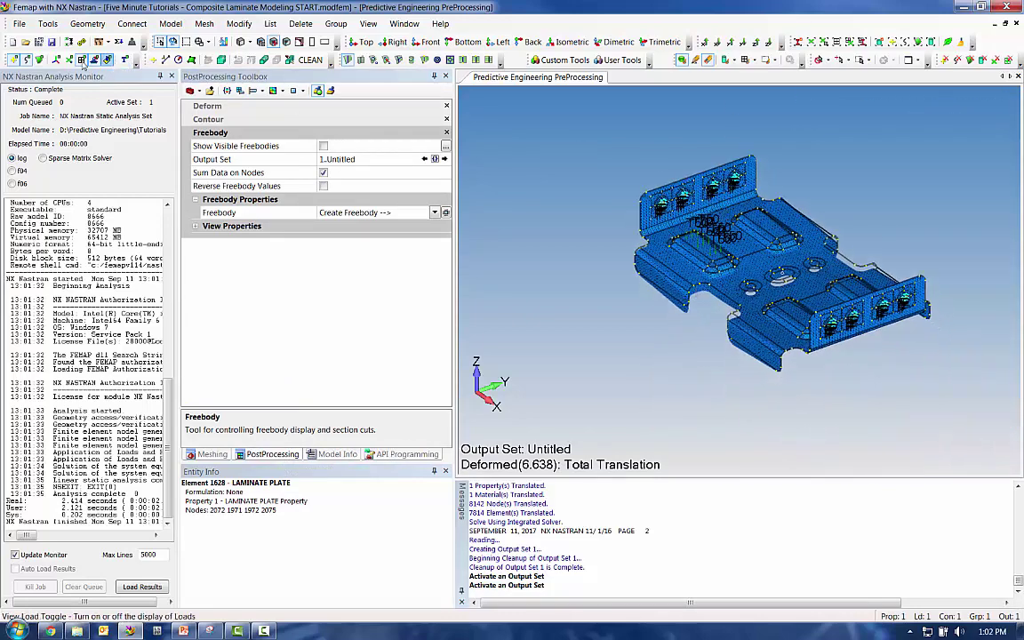
pyautogui.click(26, 60)
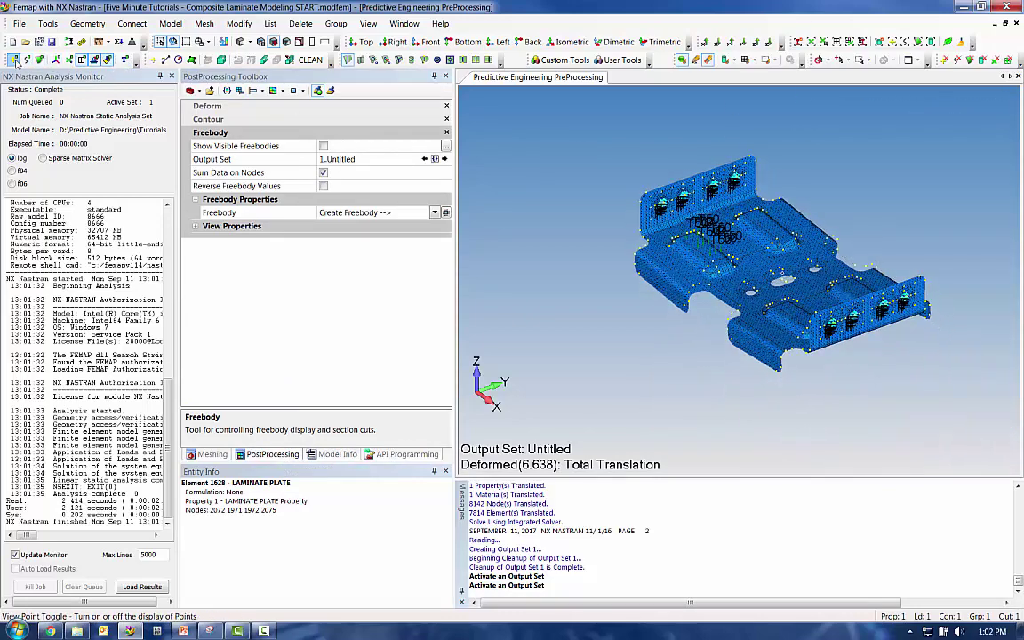
pyautogui.click(273, 91)
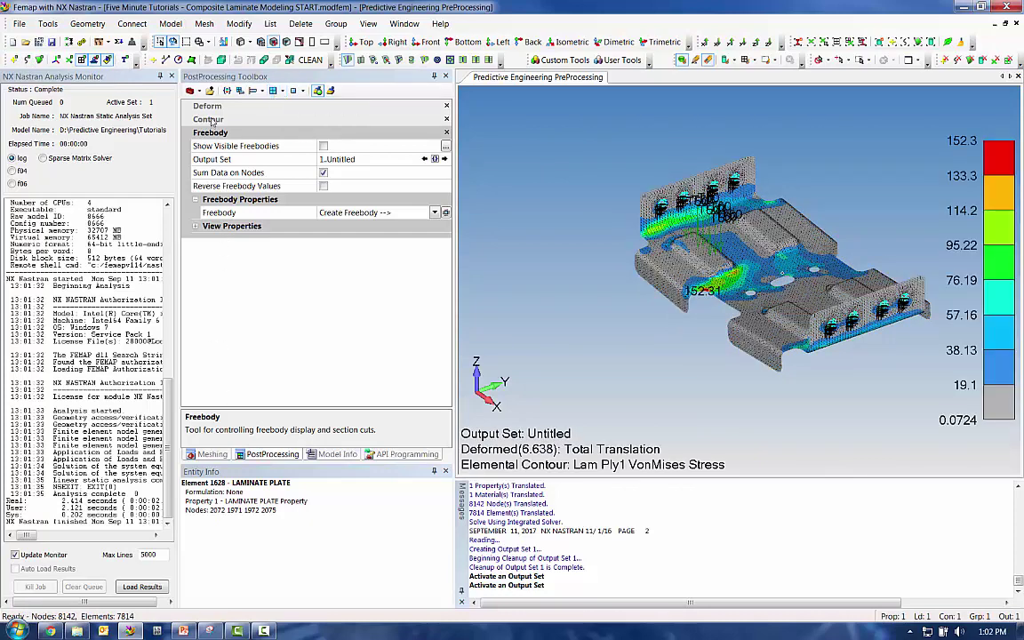
# Step: Change the contour Output Vector to 6060..Laminate Max Failure Index, ranging 0.0000249 to 0.436
pyautogui.click(210, 120)
pyautogui.click(435, 173)
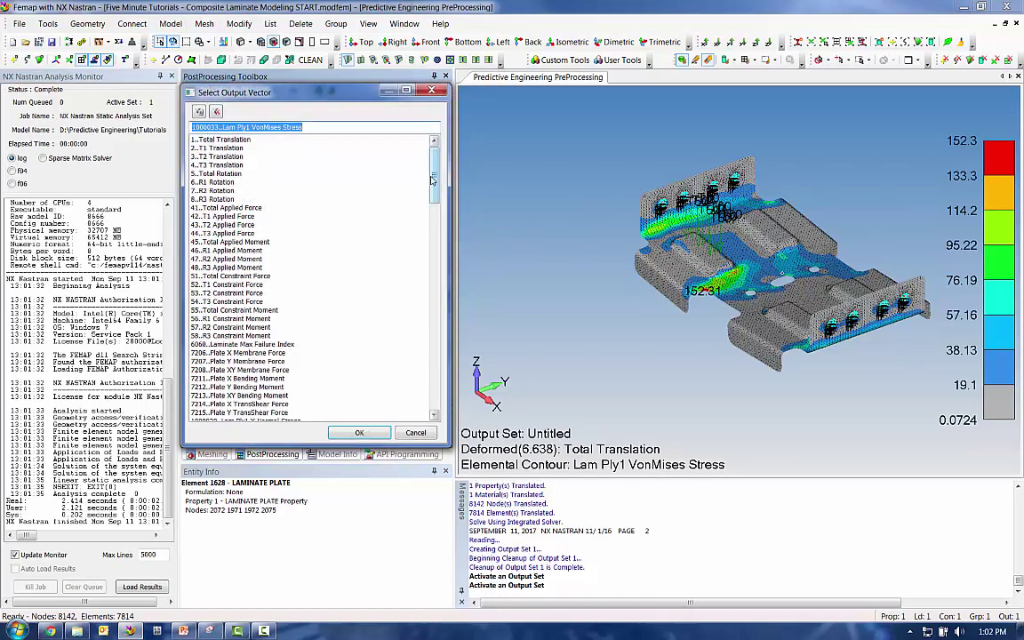
pyautogui.moveTo(435, 180); pyautogui.dragTo(438, 222)
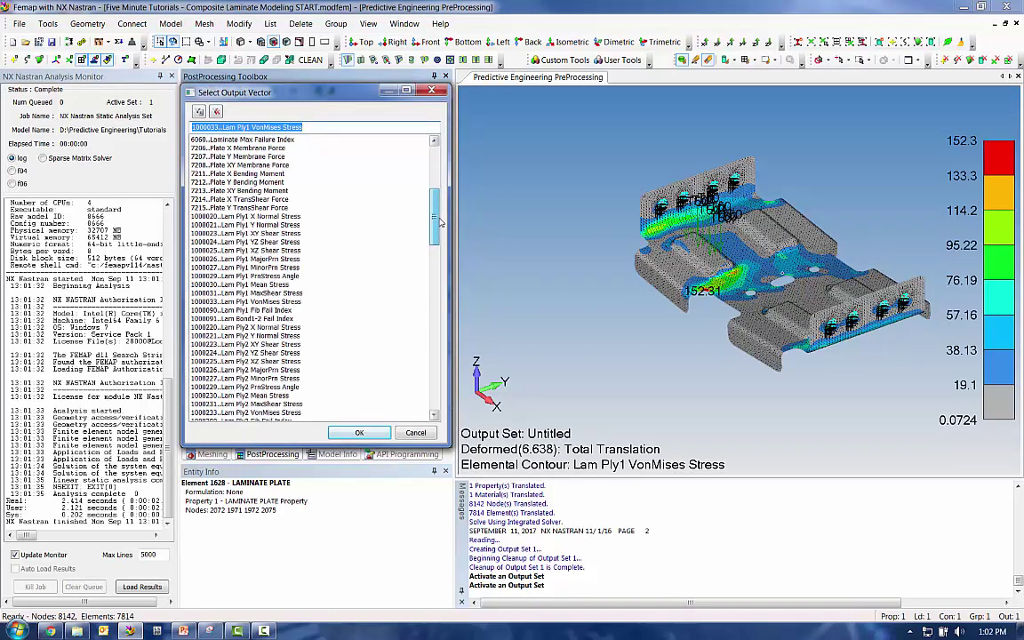
pyautogui.scroll(-3, 402, 202)
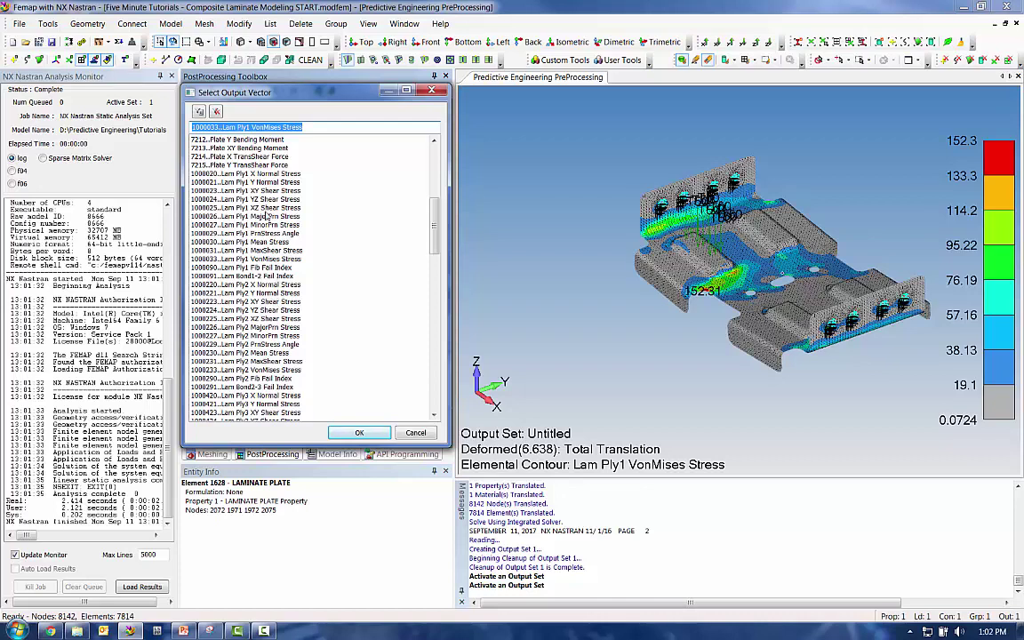
pyautogui.moveTo(432, 220); pyautogui.dragTo(440, 380)
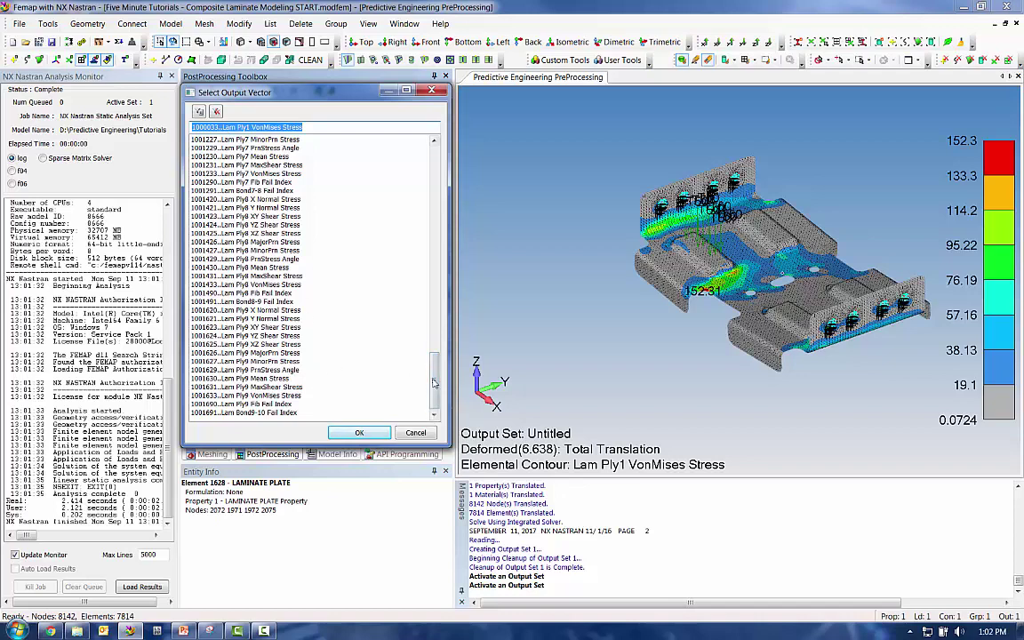
pyautogui.moveTo(434, 382); pyautogui.dragTo(417, 199)
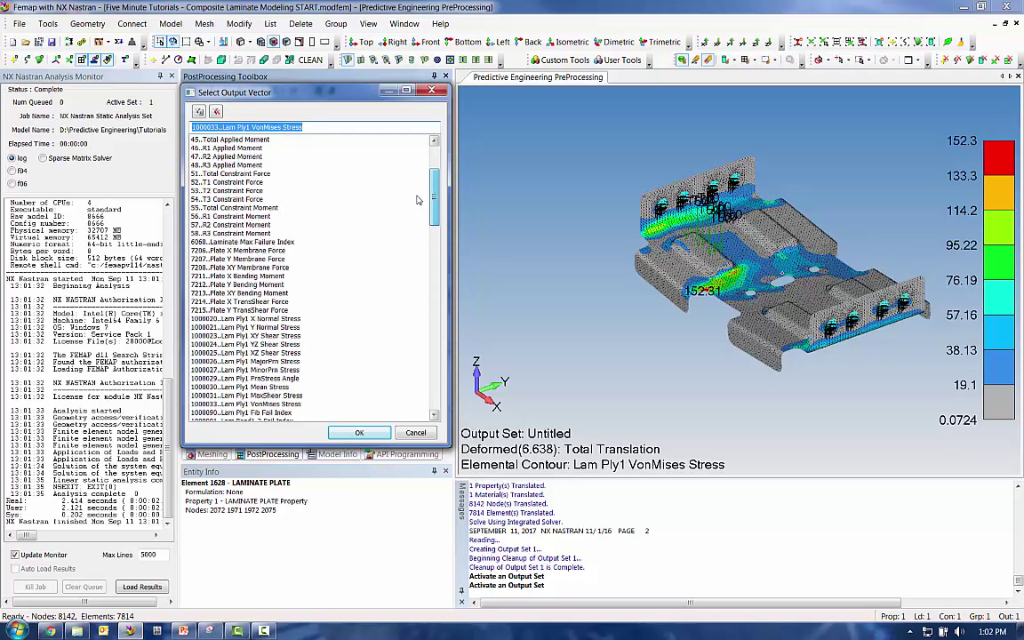
pyautogui.click(247, 242)
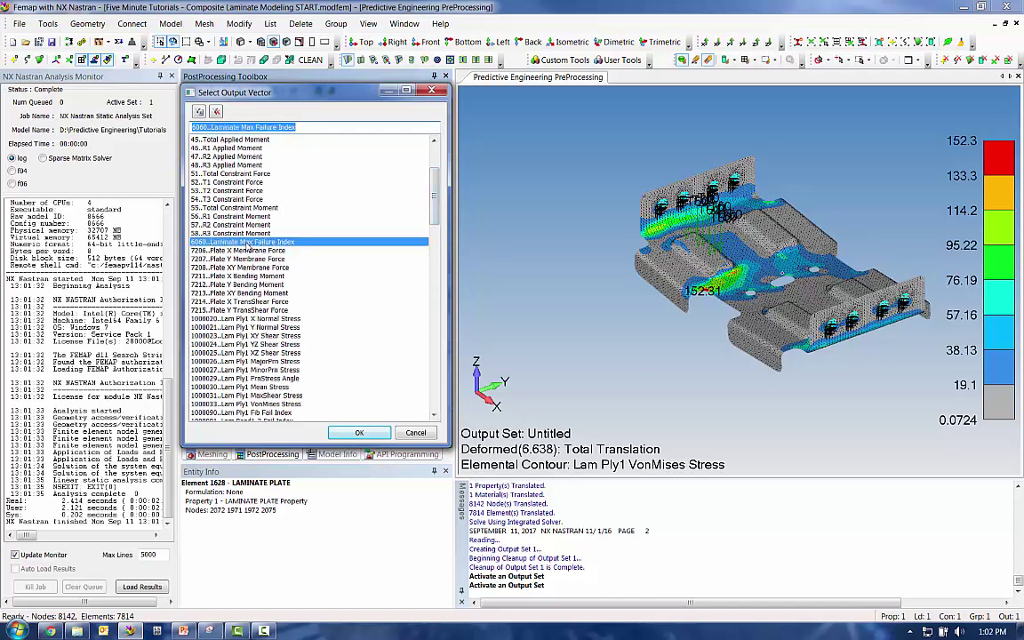
pyautogui.click(359, 432)
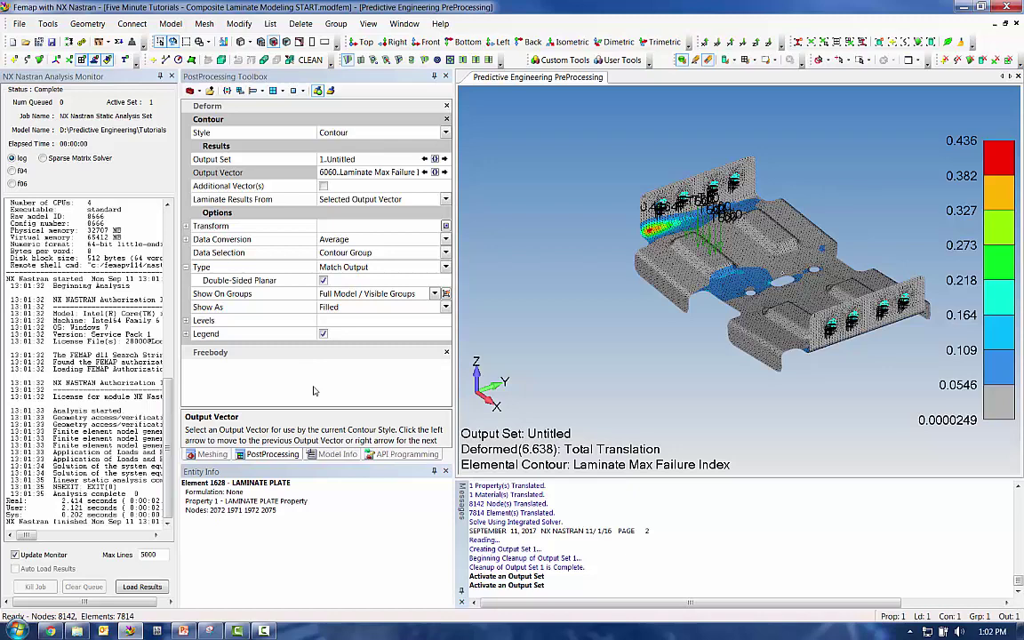
# Step: Run Plysummary_Select Output Sets.BAS on output set 1..Untitled to create the Ply Summary set
pyautogui.click(386, 455)
pyautogui.click(192, 92)
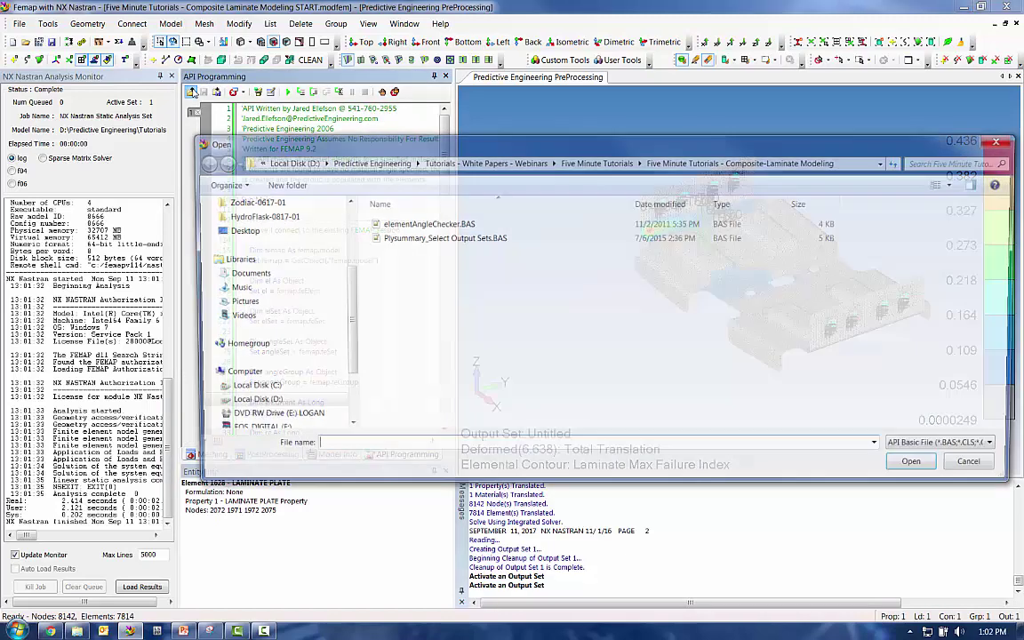
pyautogui.click(455, 240)
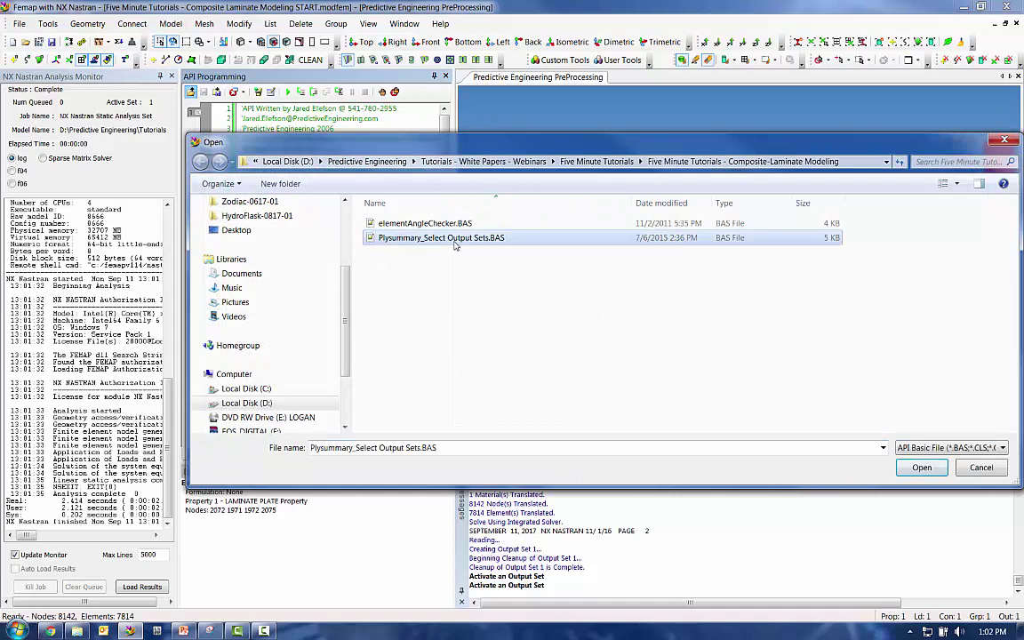
pyautogui.doubleClick(453, 238)
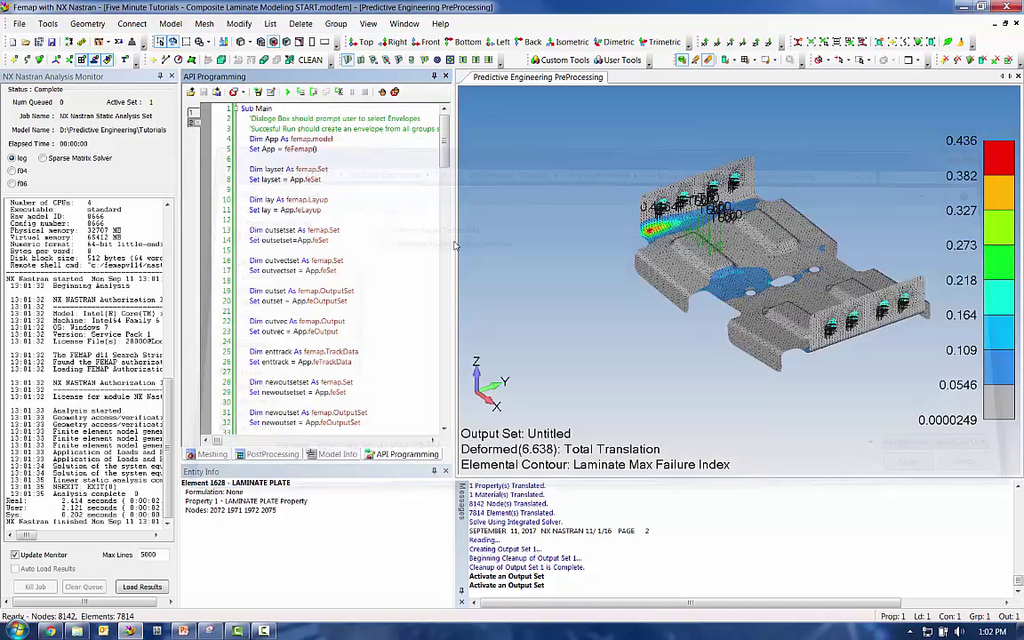
pyautogui.click(265, 92)
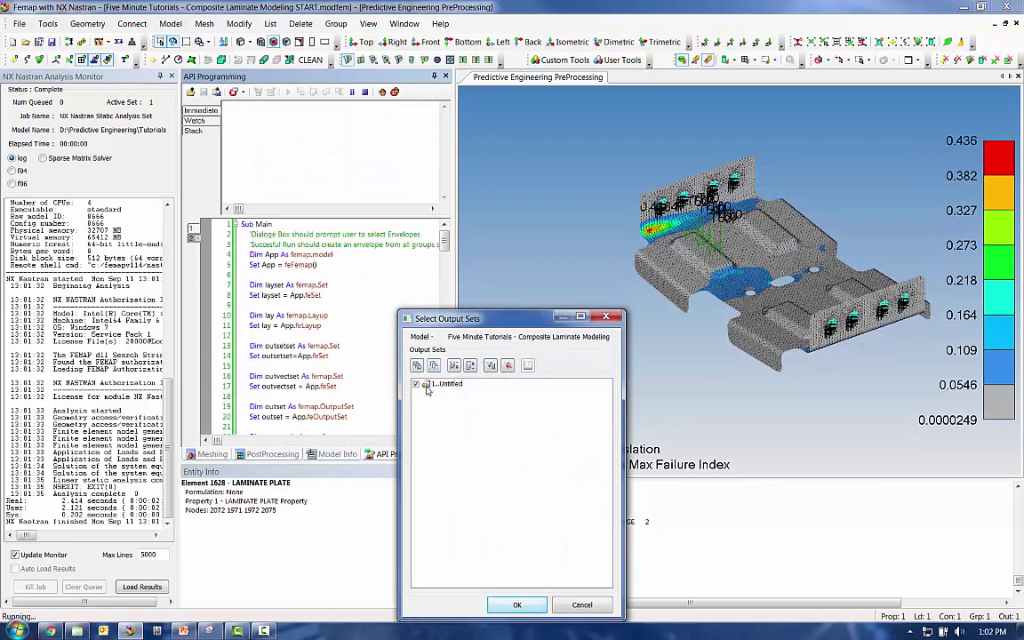
pyautogui.click(516, 607)
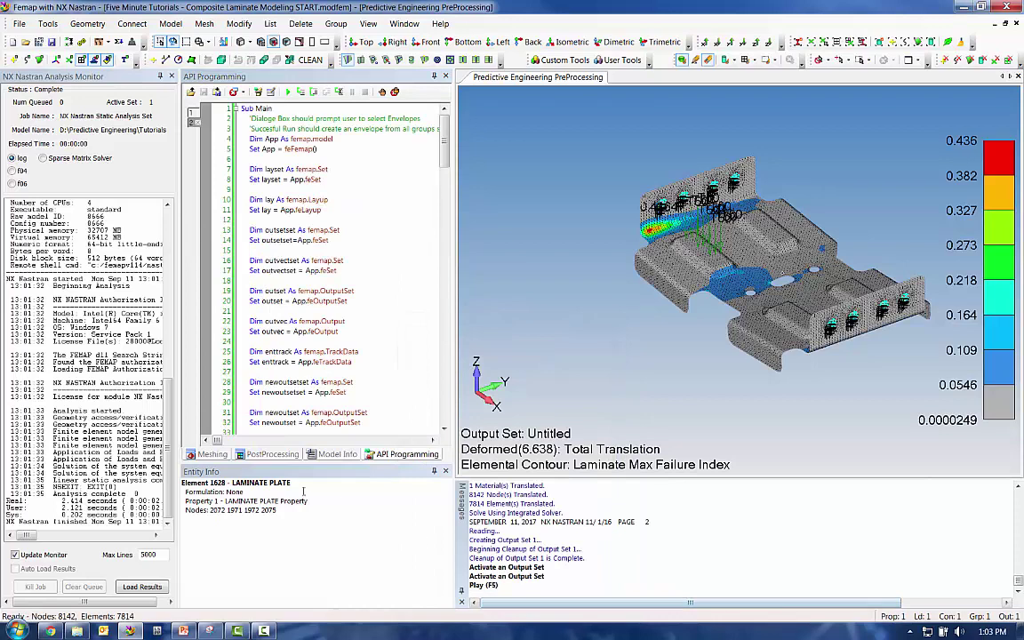
pyautogui.click(318, 455)
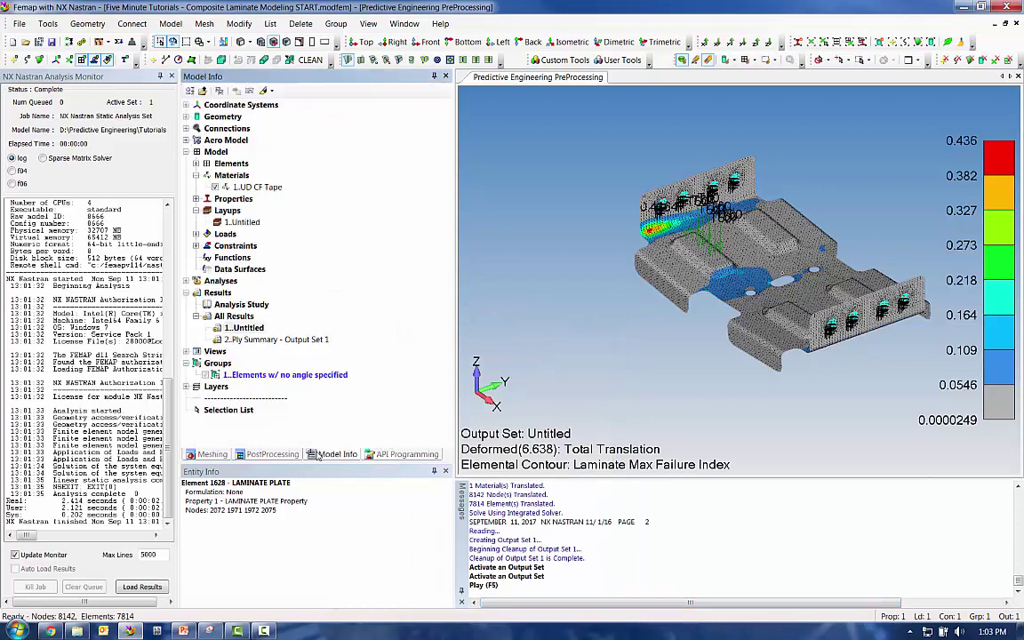
# Step: Activate Ply Summary - Output Set 1, contour Envelope - VonMises Stress, then step to Envelope Set ID
pyautogui.doubleClick(262, 340)
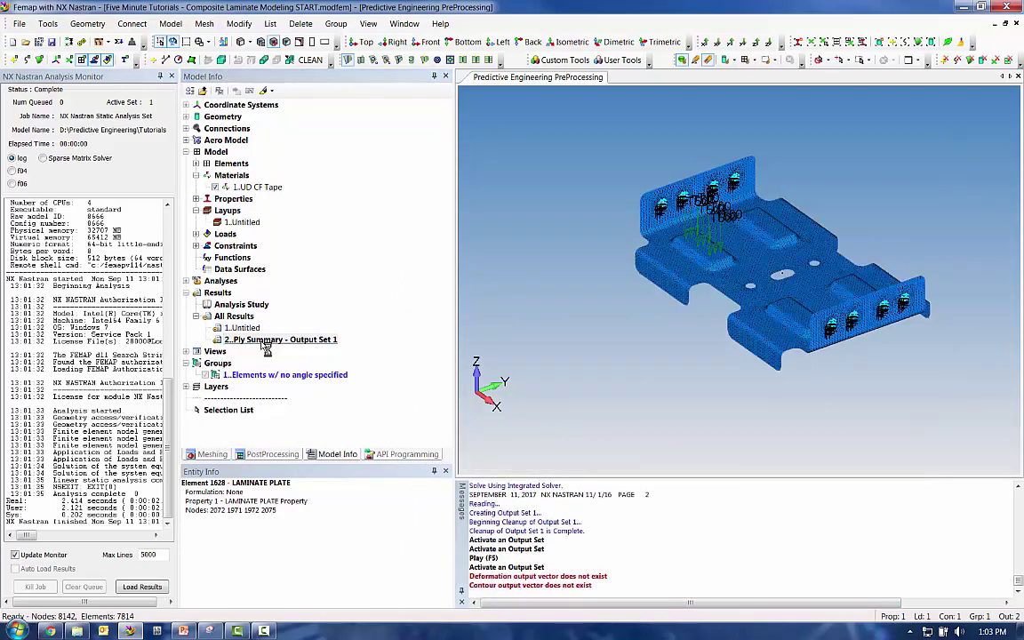
pyautogui.click(273, 454)
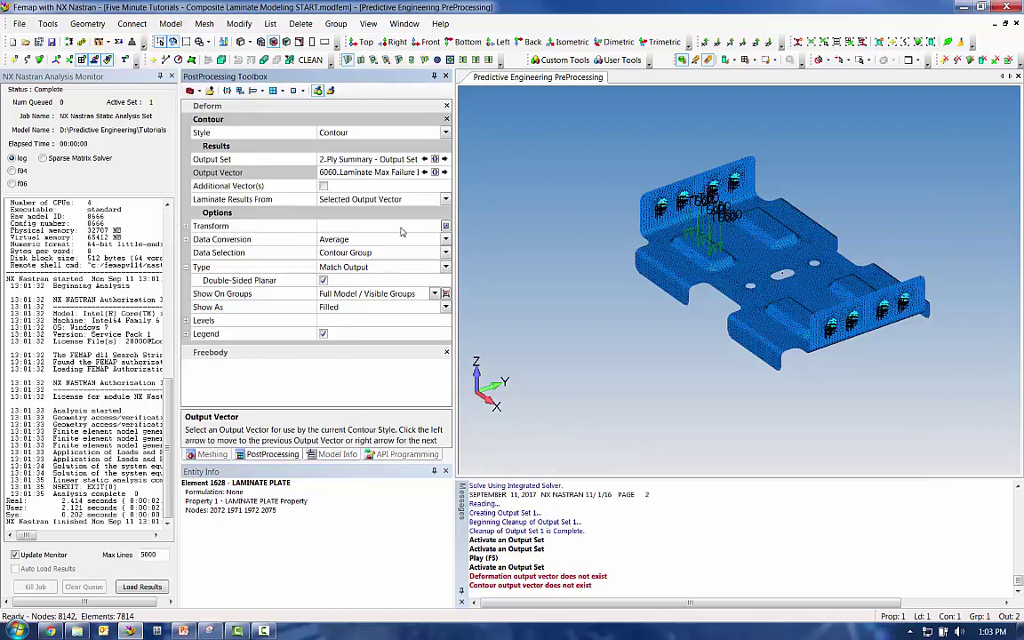
pyautogui.click(393, 168)
pyautogui.click(436, 171)
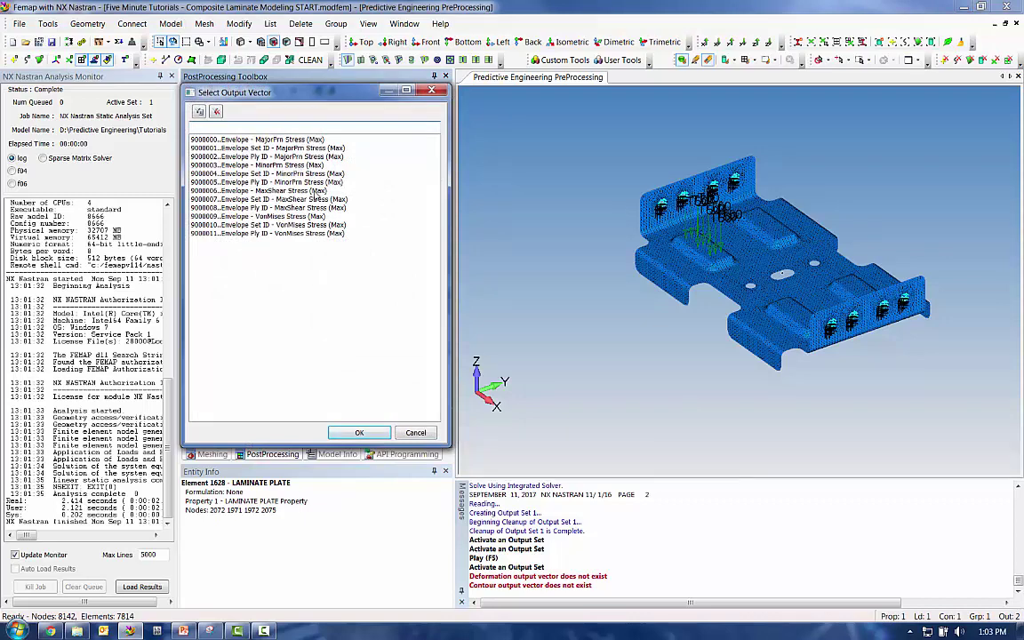
pyautogui.click(298, 217)
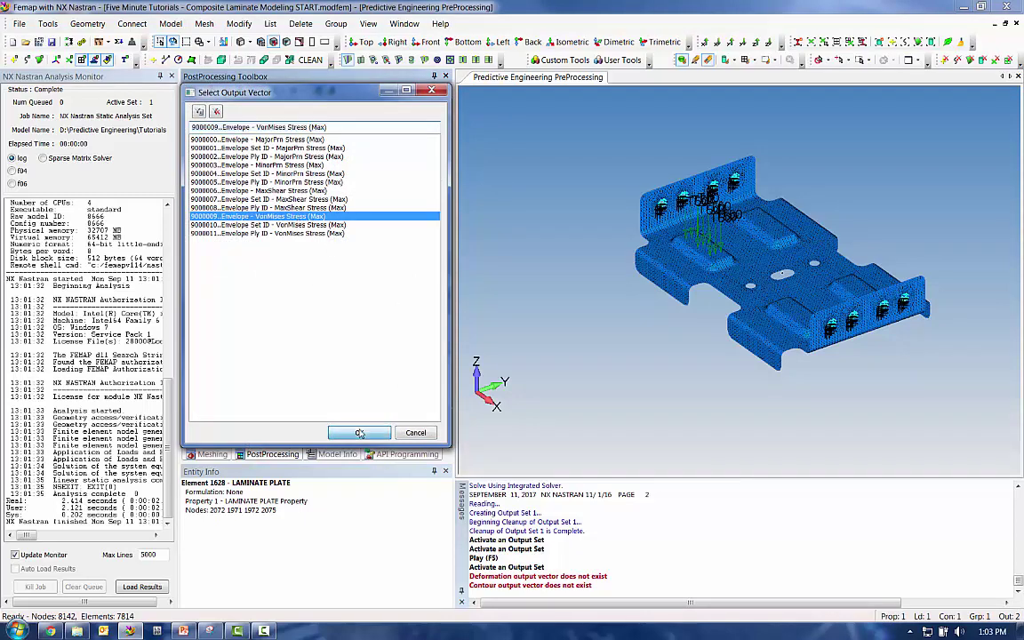
pyautogui.click(376, 432)
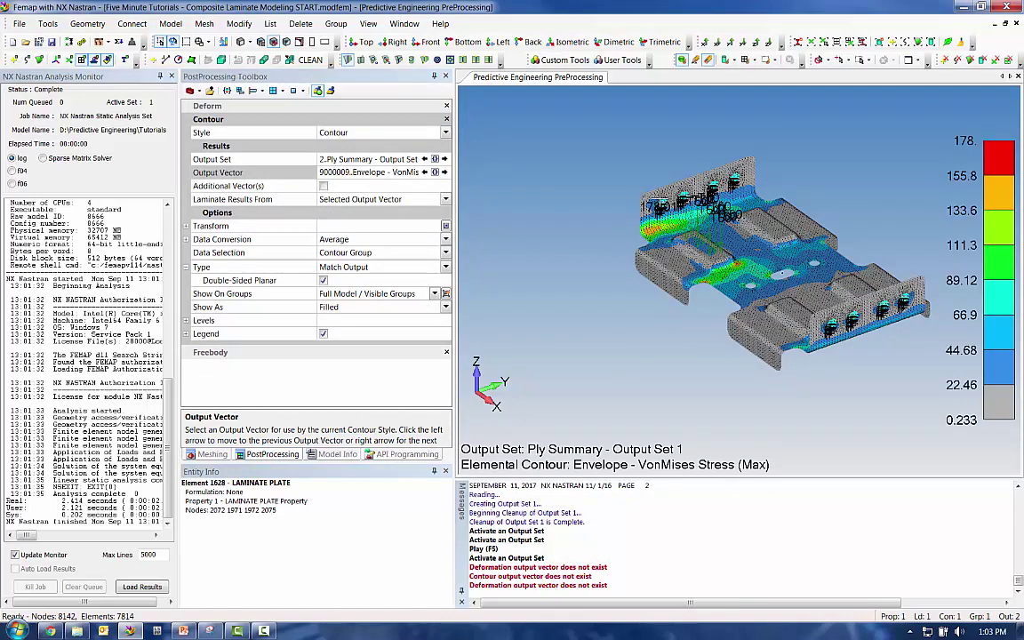
pyautogui.click(445, 172)
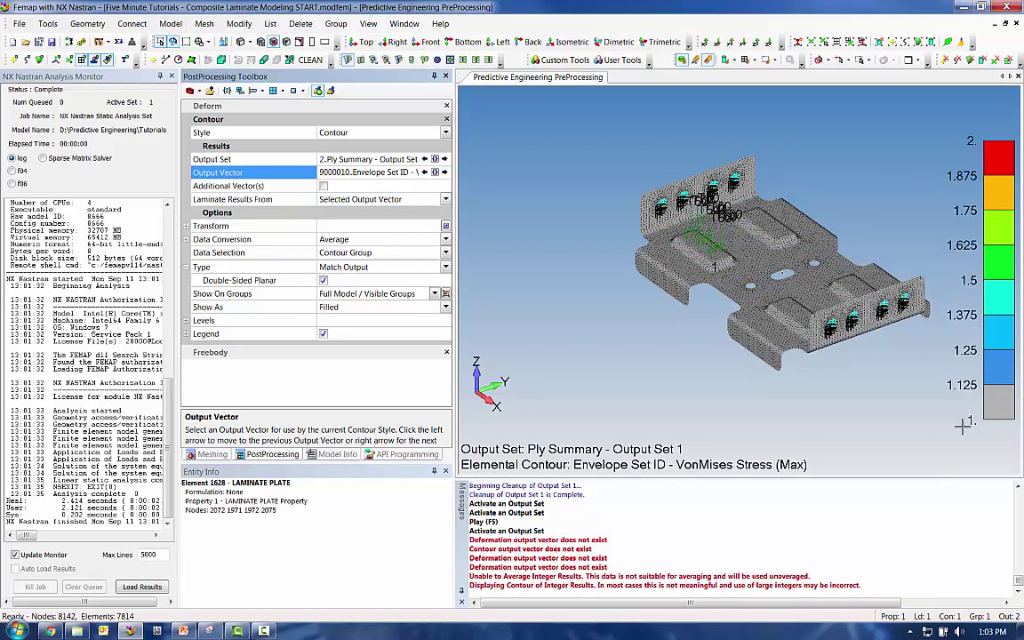
# Step: Contour Envelope Ply ID von Mises (plies 1–9), rotate the bracket, then advance the PowerPoint slide show
pyautogui.scroll(6, 708, 330)
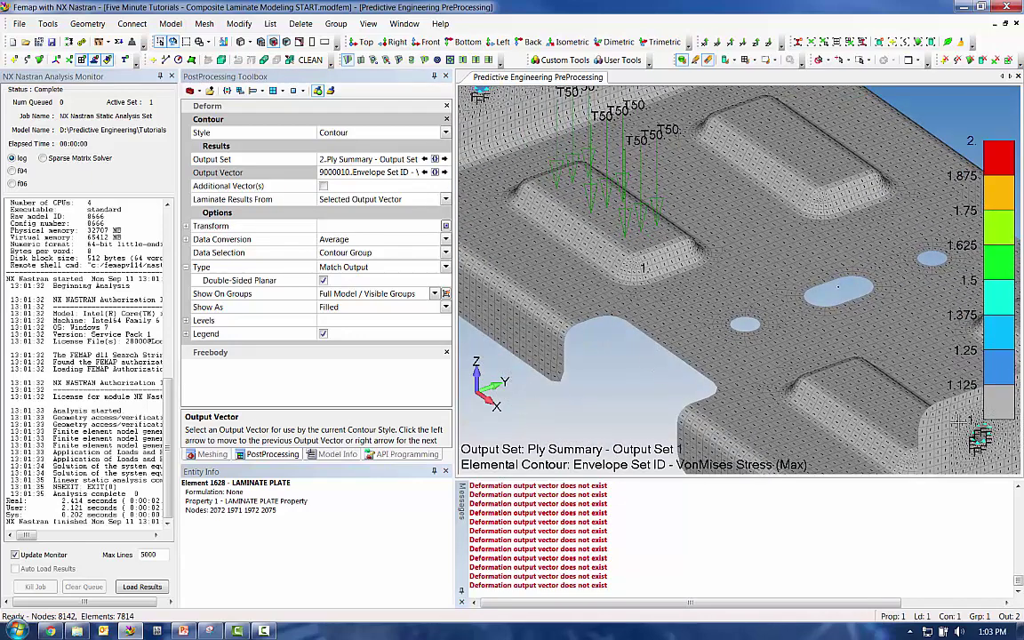
pyautogui.click(444, 172)
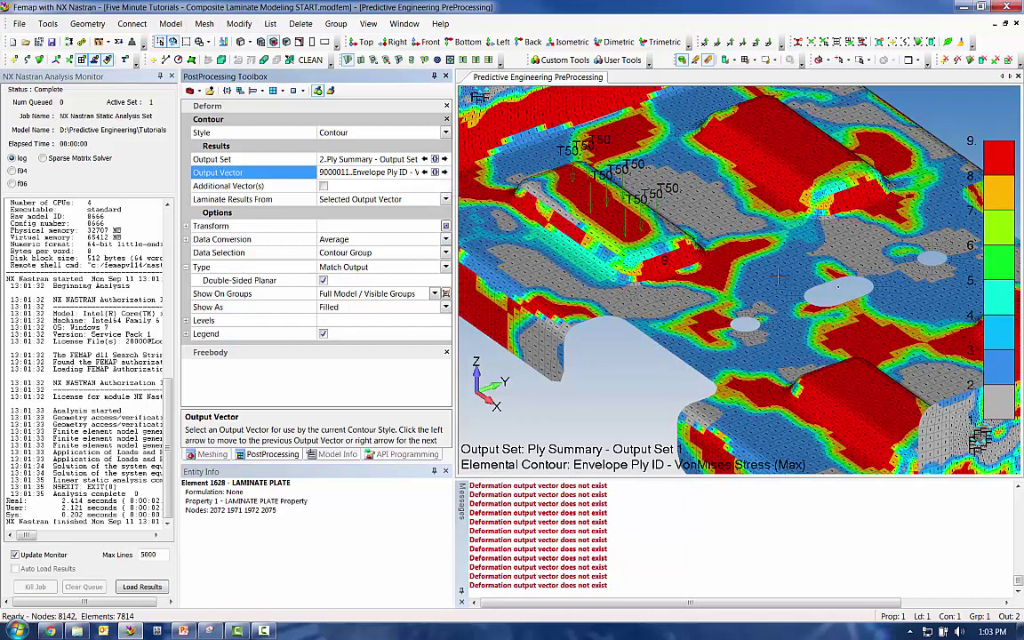
pyautogui.moveTo(778, 277); pyautogui.dragTo(820, 277, button='middle')
pyautogui.moveTo(821, 192); pyautogui.dragTo(688, 313, button='middle')
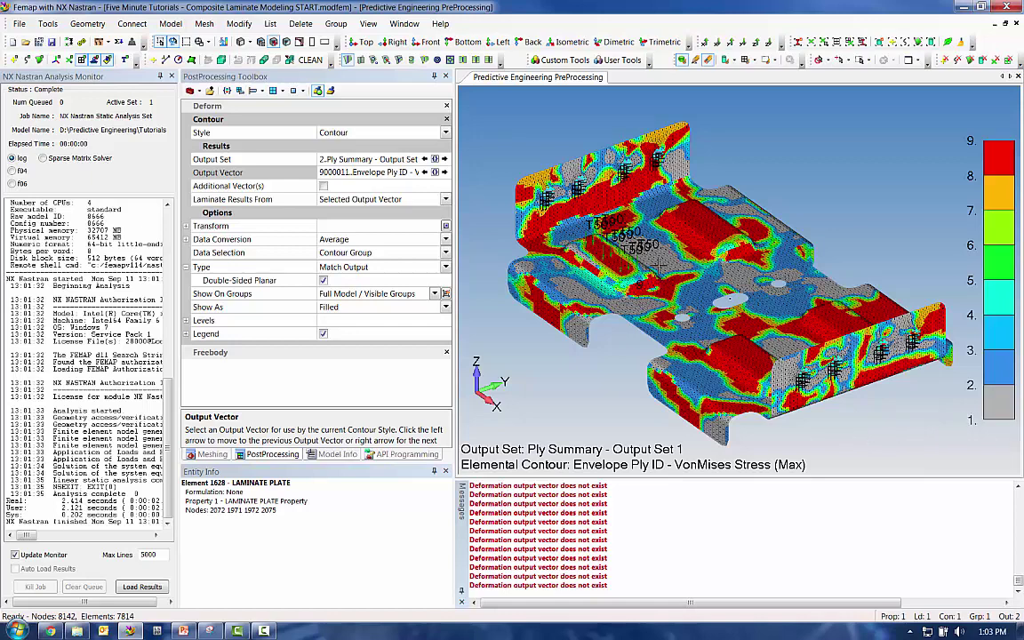
pyautogui.click(183, 630)
pyautogui.click(428, 556)
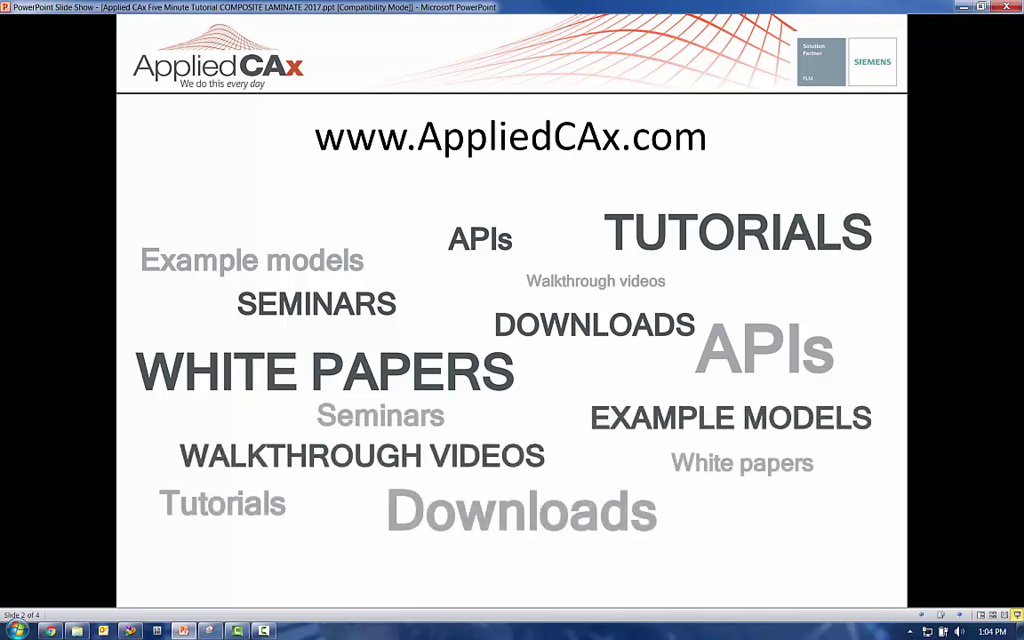
# Step: Advance to slide 3 listing tutorials like Plate Modeling and Composite Laminate Modeling
pyautogui.press('Right')
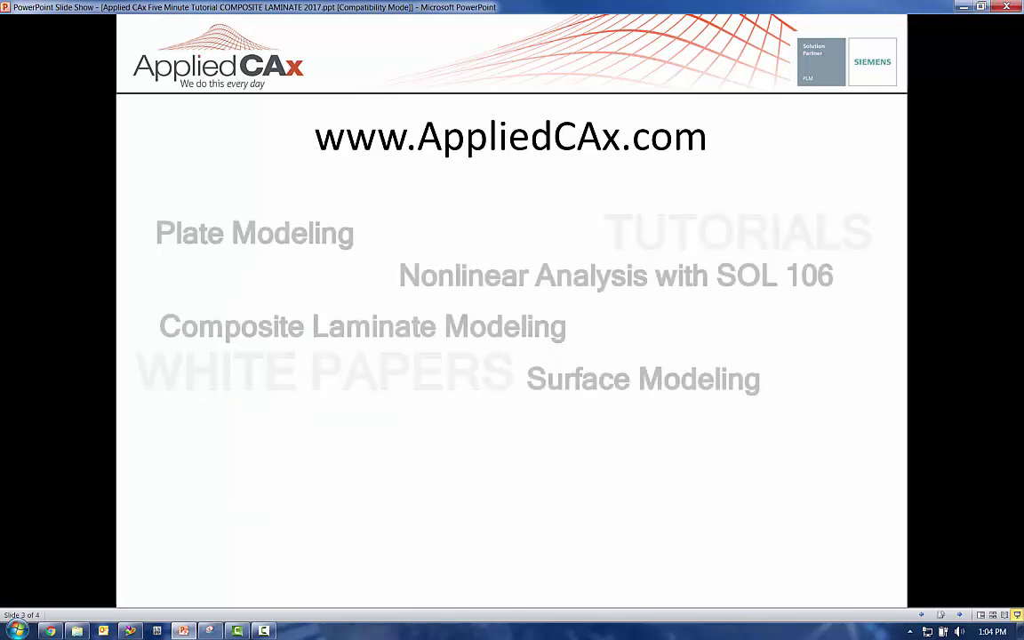